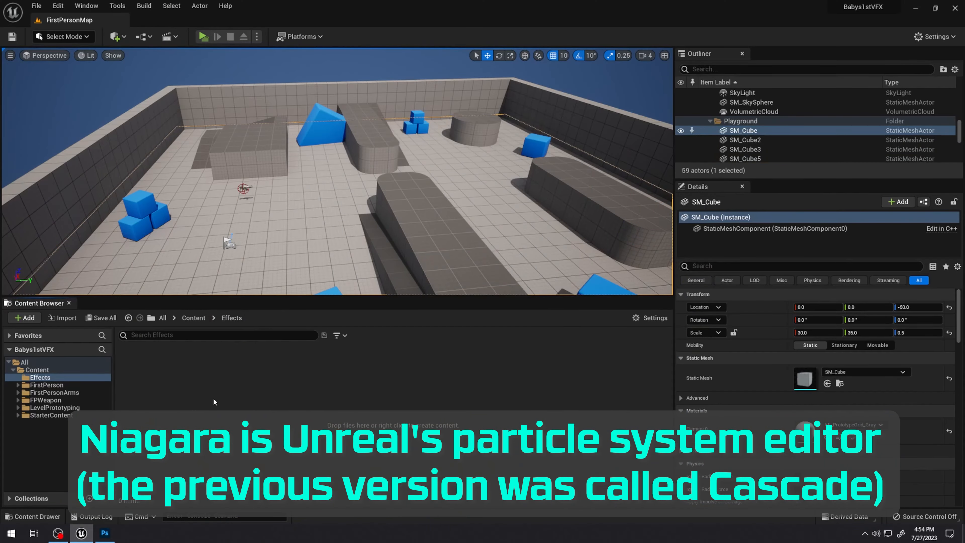
# Create an empty Niagara System in the Effects folder and name it NS_GrenadeExplosion
pyautogui.rightClick(220, 386)
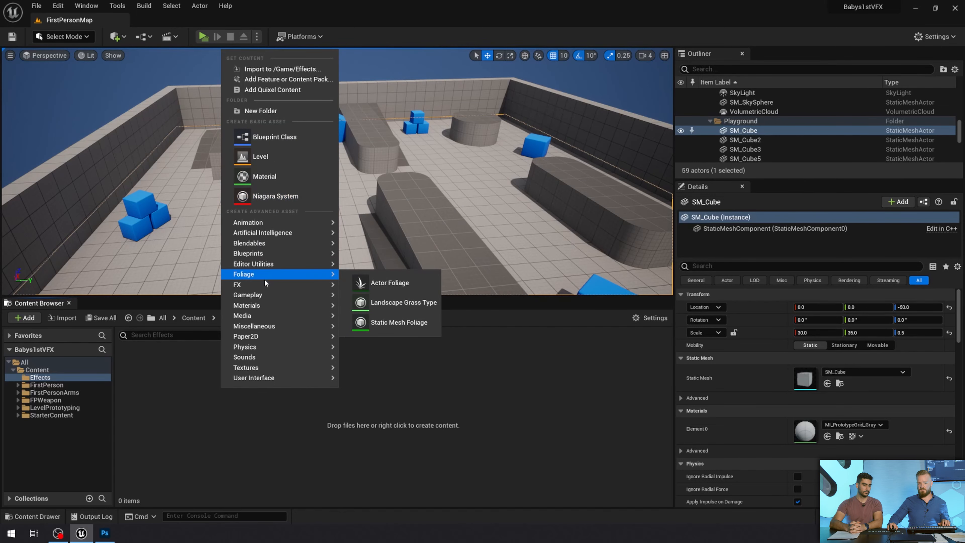
pyautogui.moveTo(252, 286)
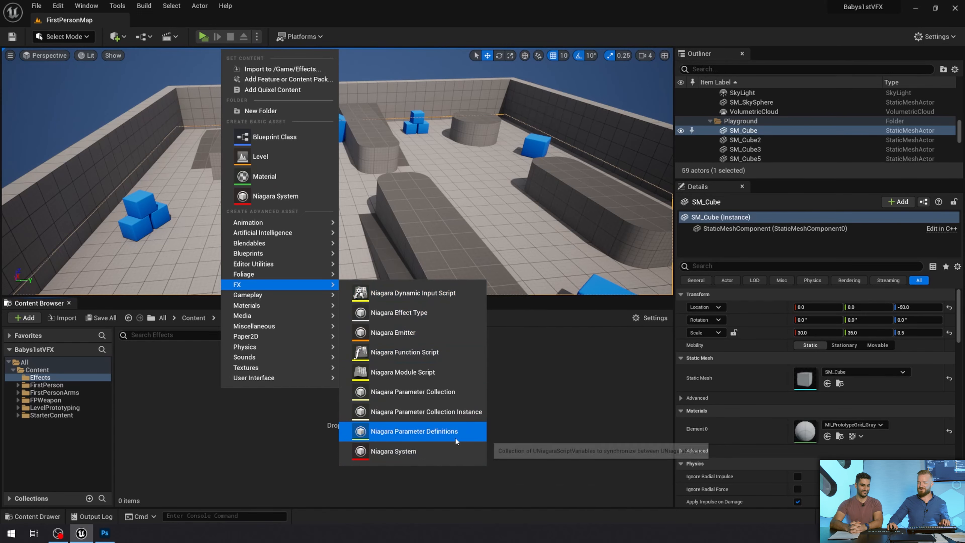
pyautogui.click(420, 455)
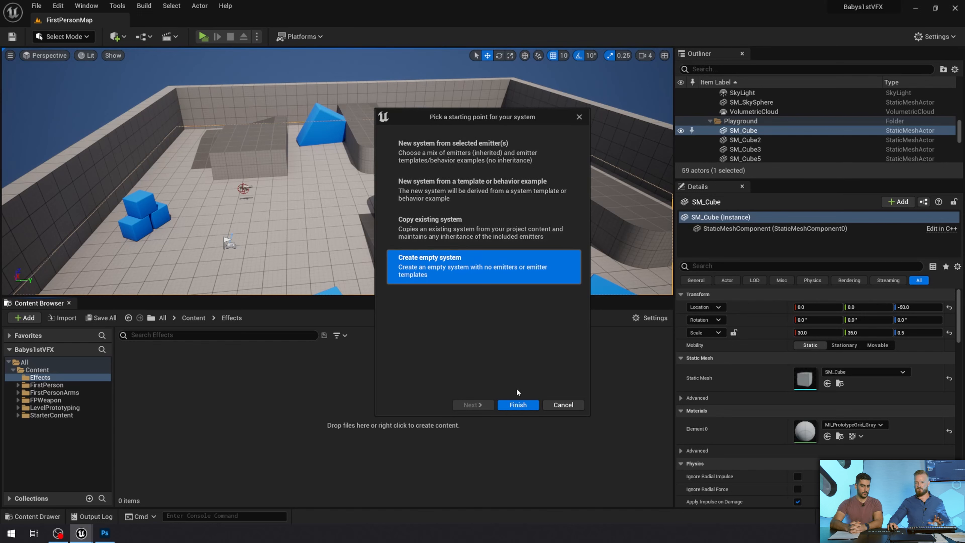
pyautogui.click(518, 405)
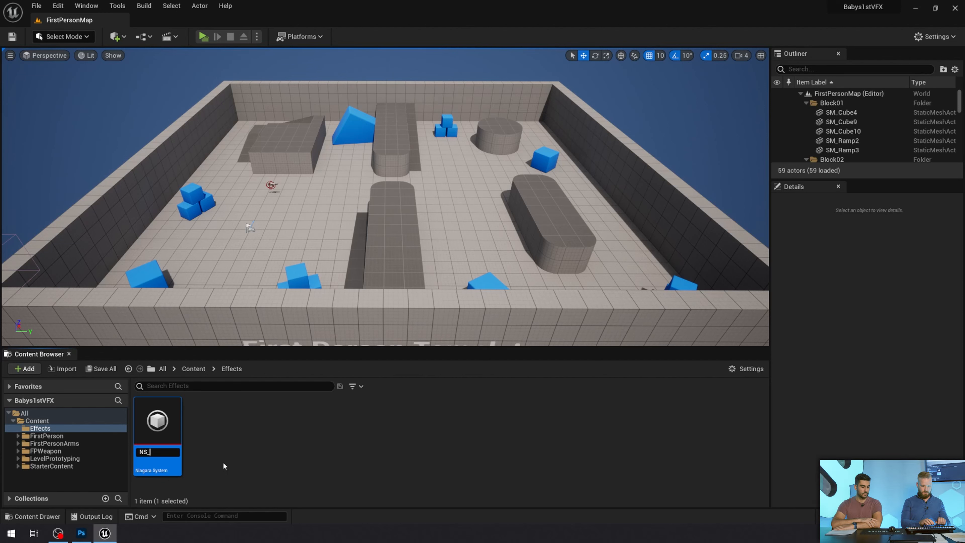
pyautogui.write('GrenadeE')
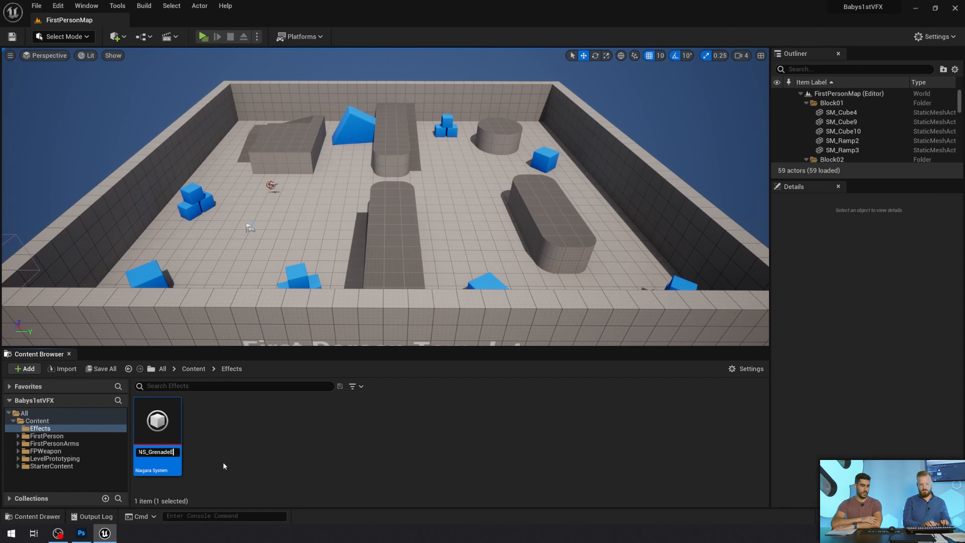
pyautogui.write('xplosion')
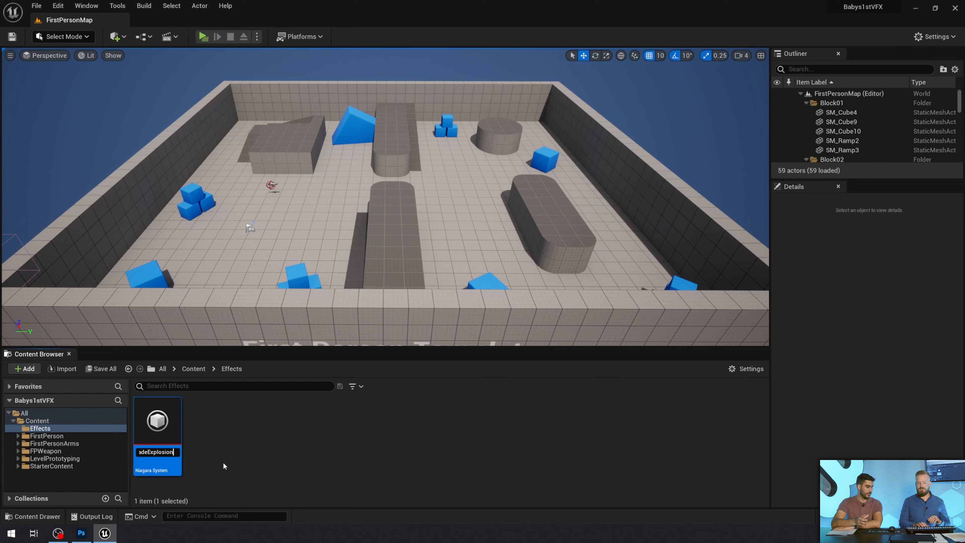
pyautogui.press('Return')
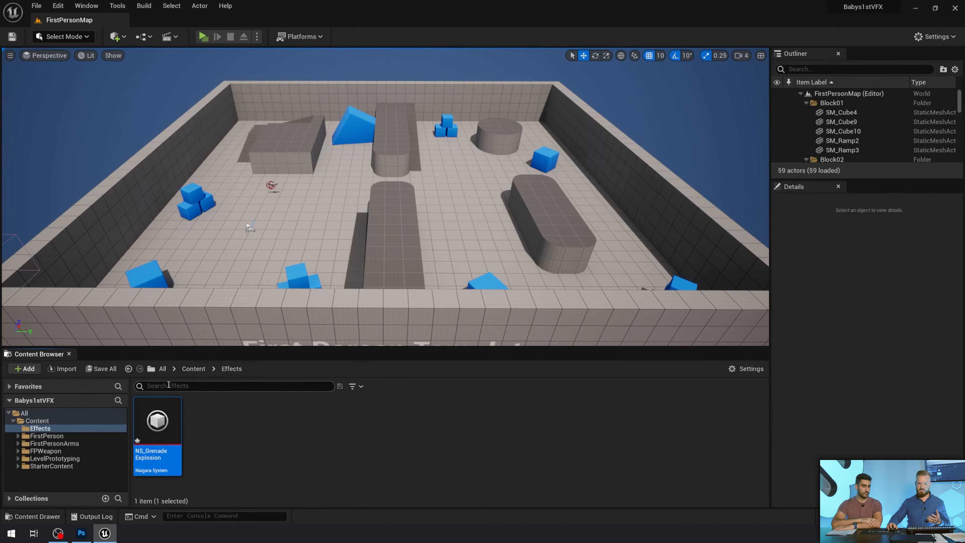
# Open NS_GrenadeExplosion in a maximized editor and select its system node in the System Overview
pyautogui.doubleClick(167, 419)
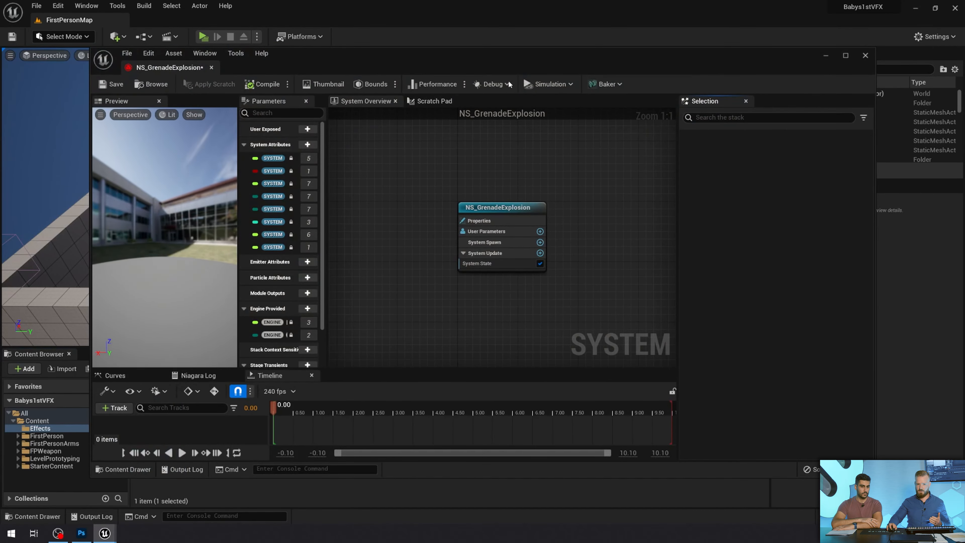
pyautogui.doubleClick(536, 66)
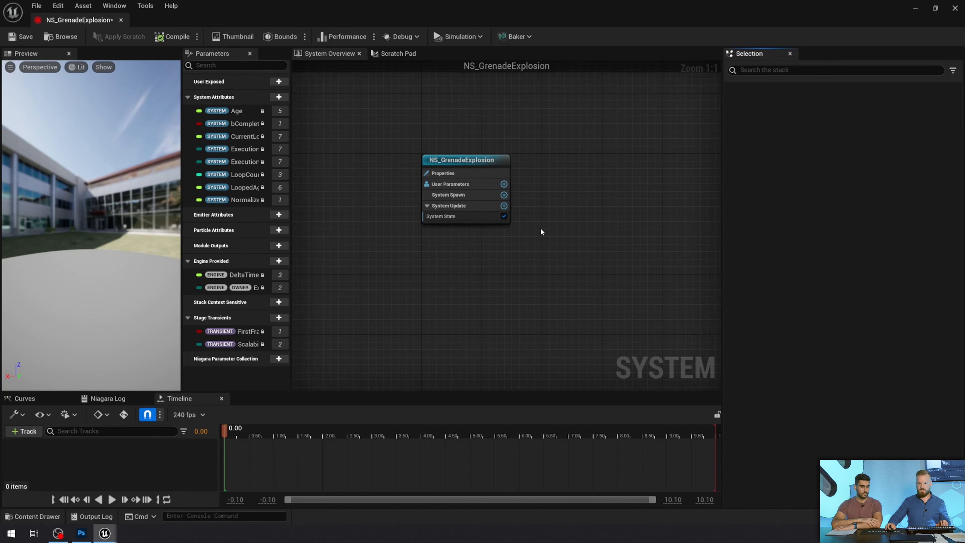
pyautogui.moveTo(541, 232); pyautogui.dragTo(443, 183, button='right')
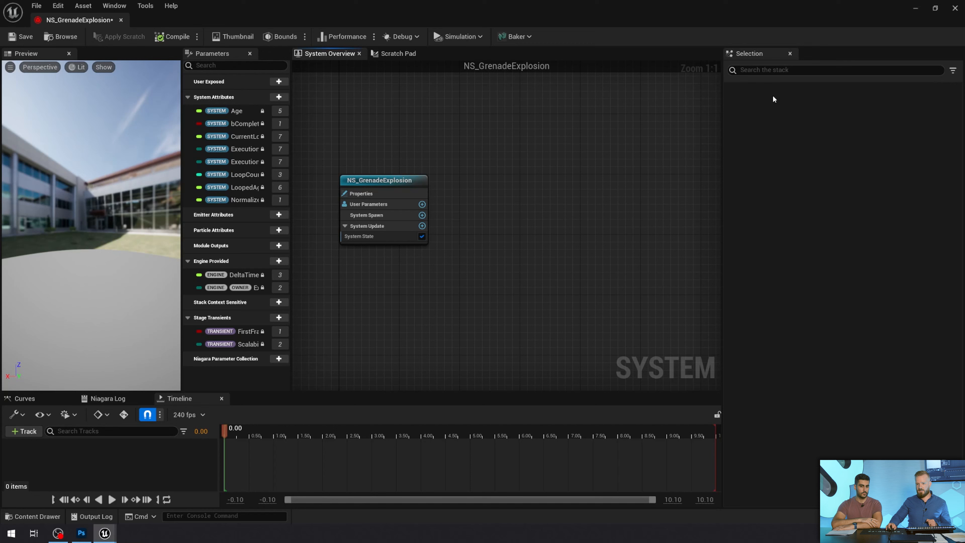
pyautogui.click(387, 182)
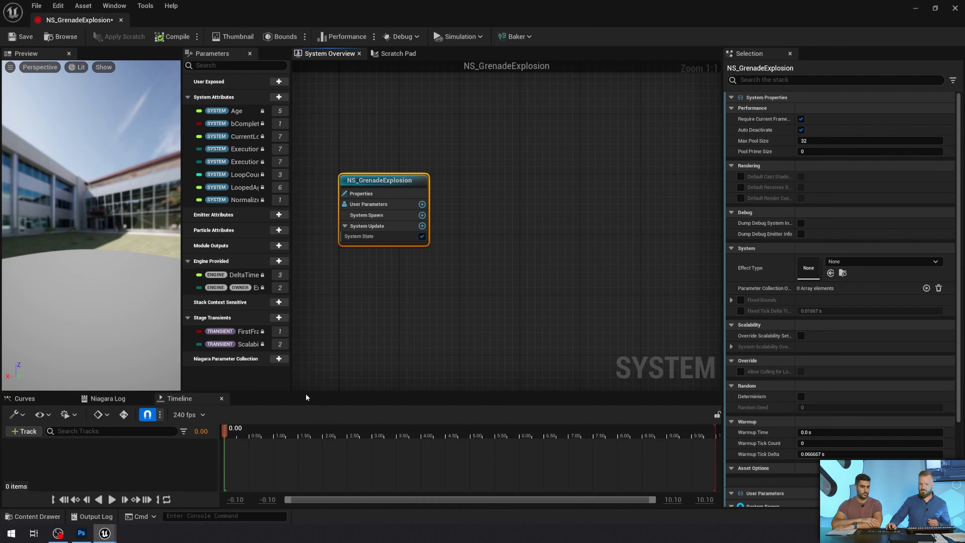
# Shrink the Timeline area to its minimum height and close the Parameters panel
pyautogui.moveTo(306, 391); pyautogui.dragTo(228, 429)
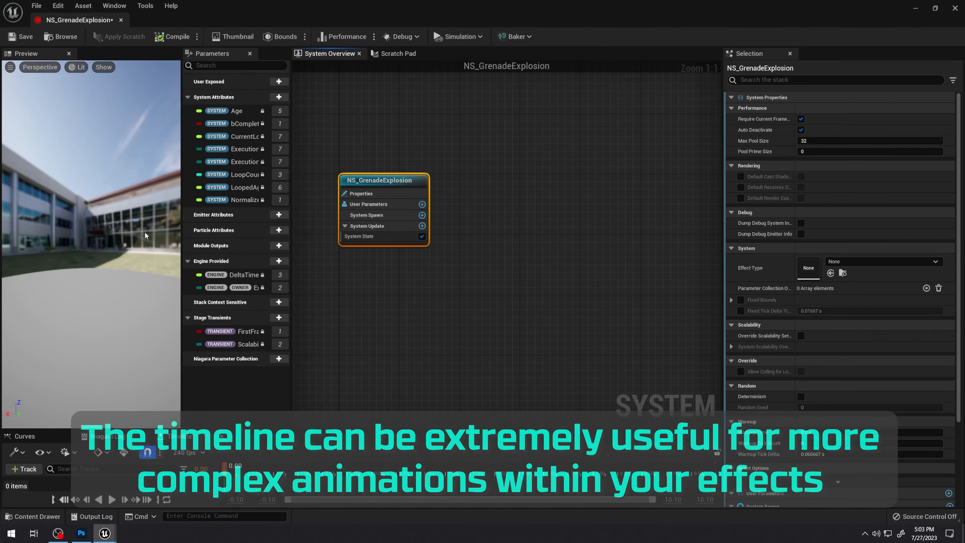
pyautogui.moveTo(326, 430); pyautogui.dragTo(315, 490)
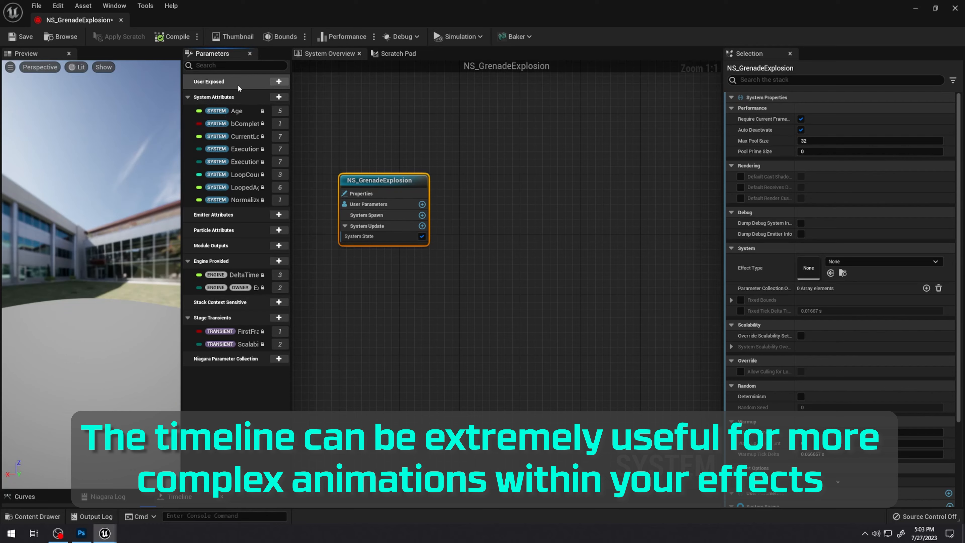
pyautogui.click(250, 53)
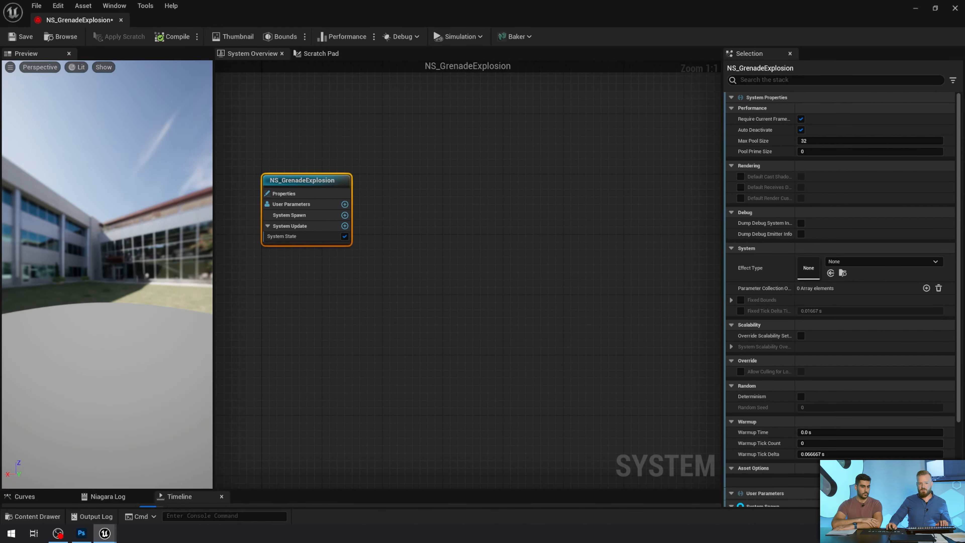
# Add an emitter based on the Fountain template to NS_GrenadeExplosion and view its particles in the preview
pyautogui.moveTo(107, 274); pyautogui.dragTo(127, 270)
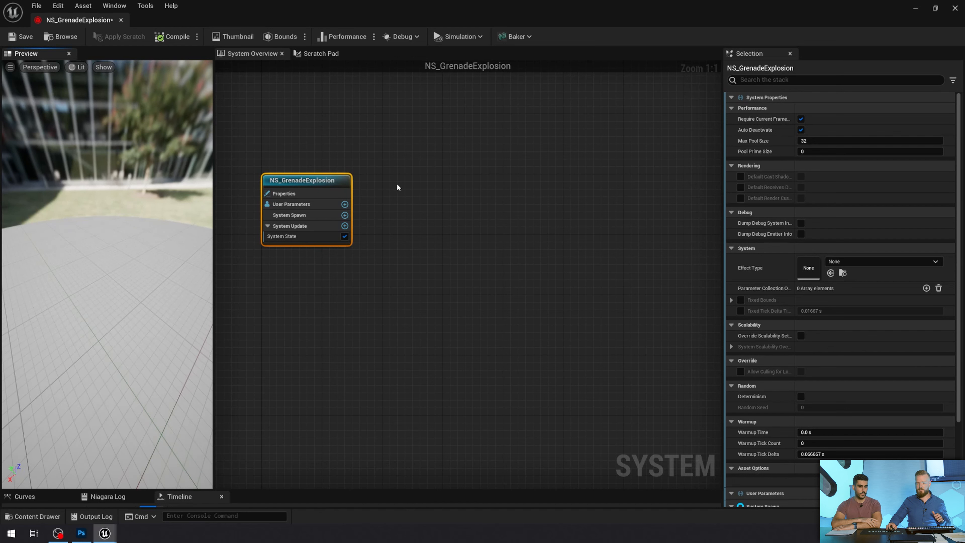
pyautogui.rightClick(423, 201)
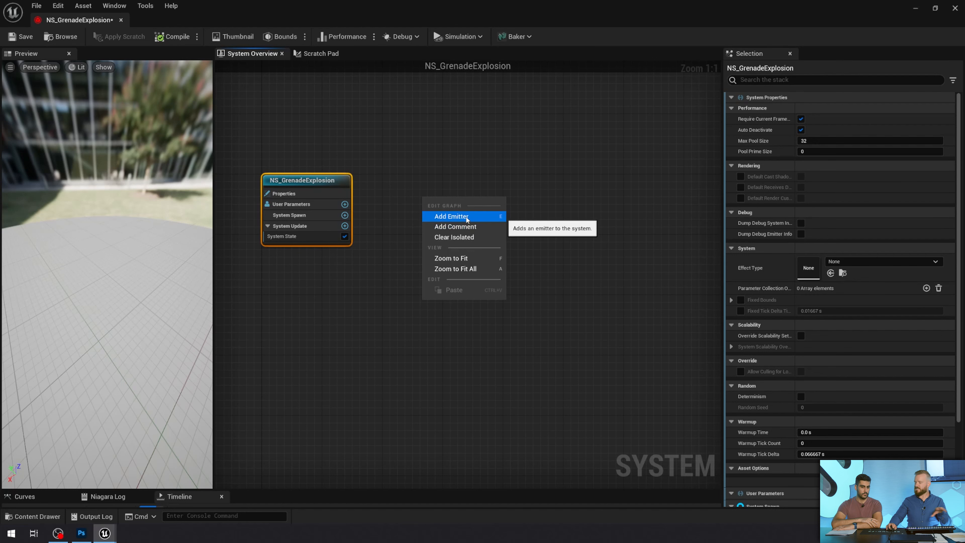
pyautogui.click(472, 219)
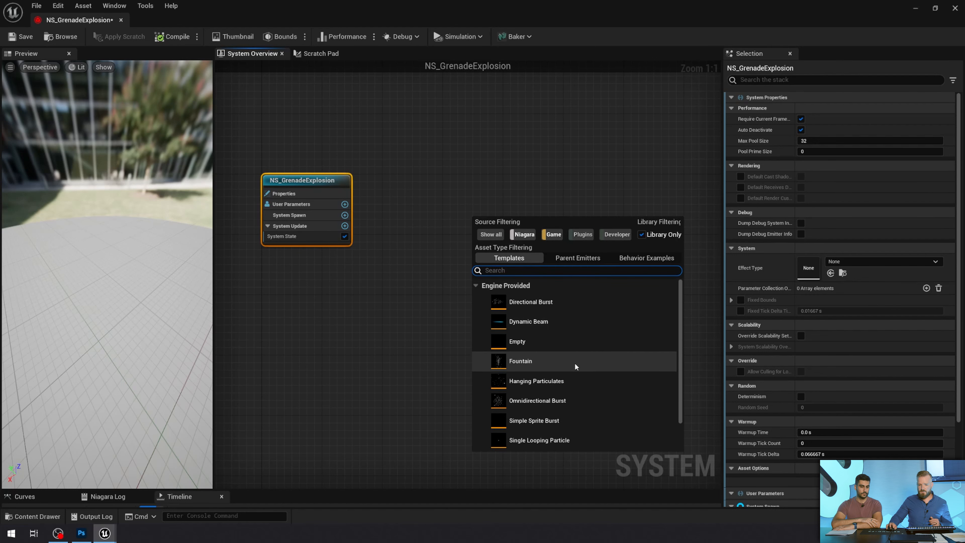
pyautogui.click(540, 369)
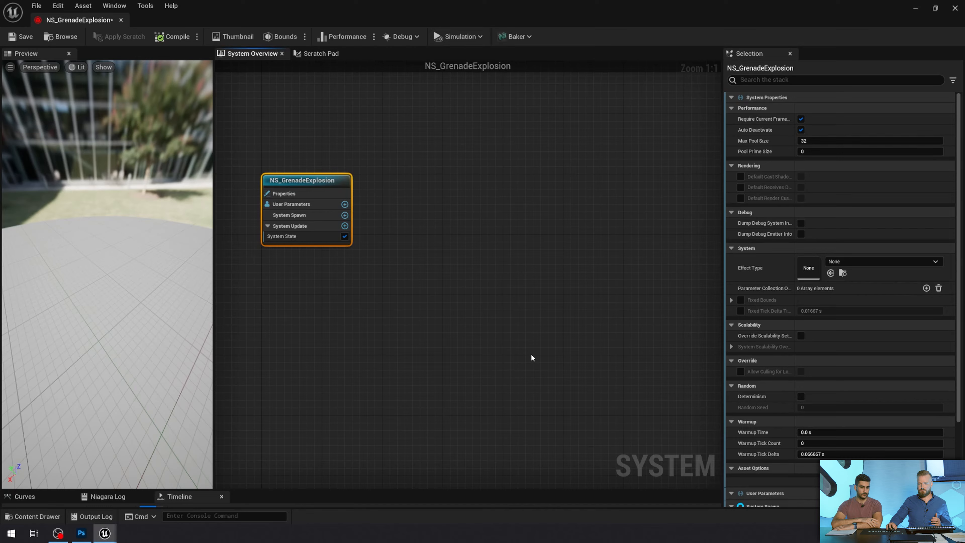
pyautogui.moveTo(479, 155); pyautogui.dragTo(416, 115)
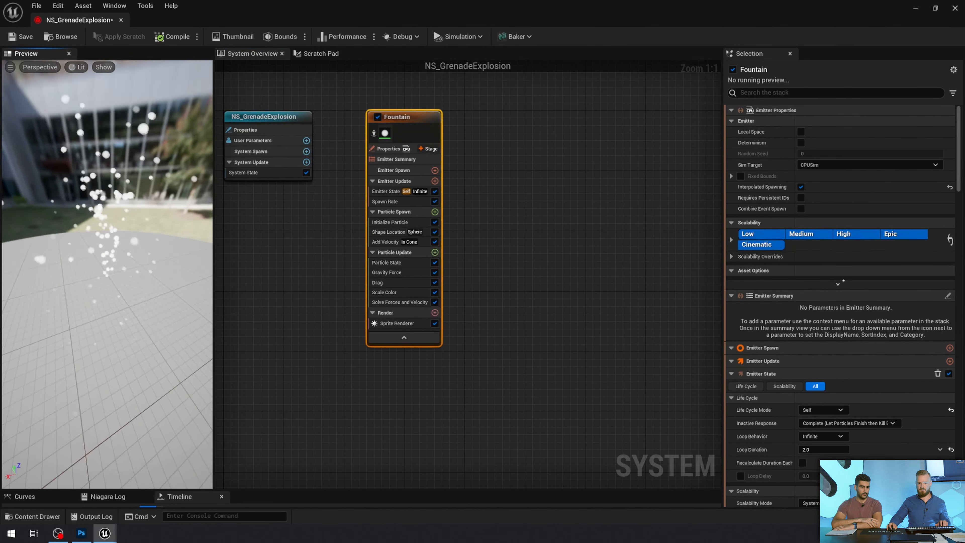
pyautogui.moveTo(117, 220); pyautogui.dragTo(155, 212)
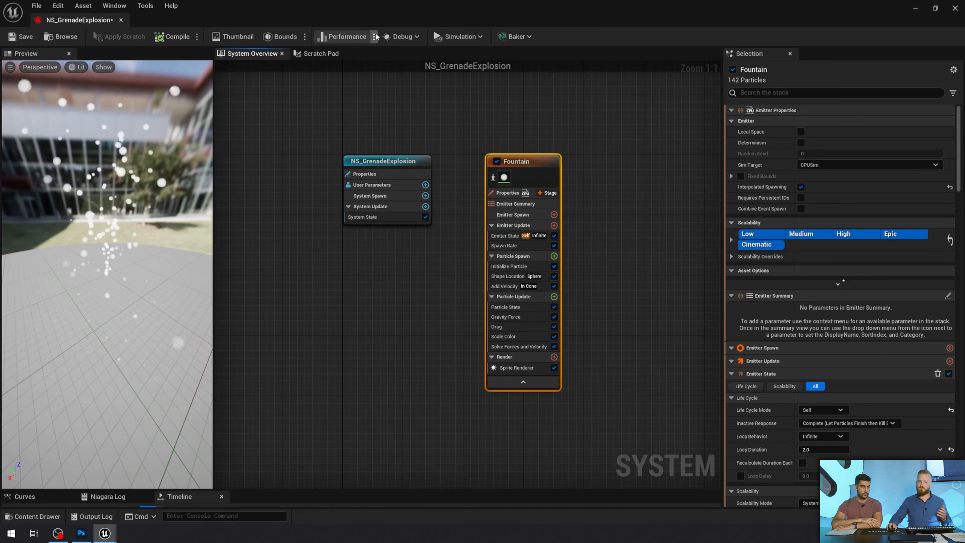
# Move the Niagara editor aside, place NS_GrenadeExplosion on the level floor near the player start, and focus on it
pyautogui.moveTo(322, 8); pyautogui.dragTo(756, 72)
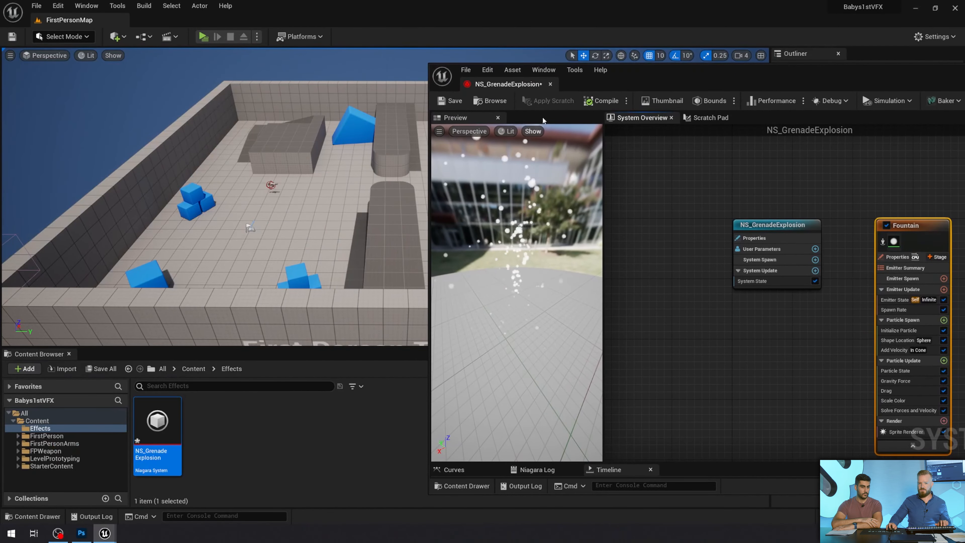
pyautogui.moveTo(547, 298); pyautogui.dragTo(554, 285)
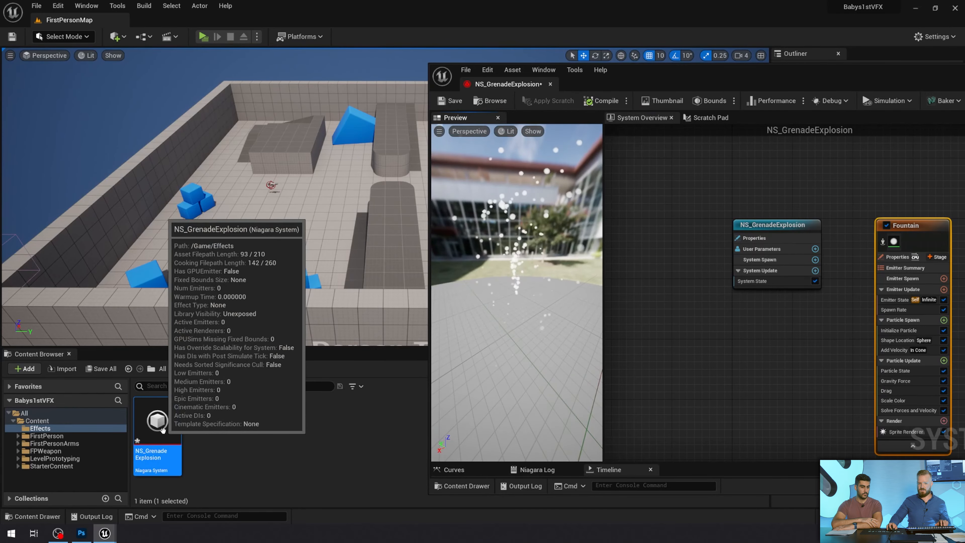
pyautogui.moveTo(160, 418); pyautogui.dragTo(272, 246)
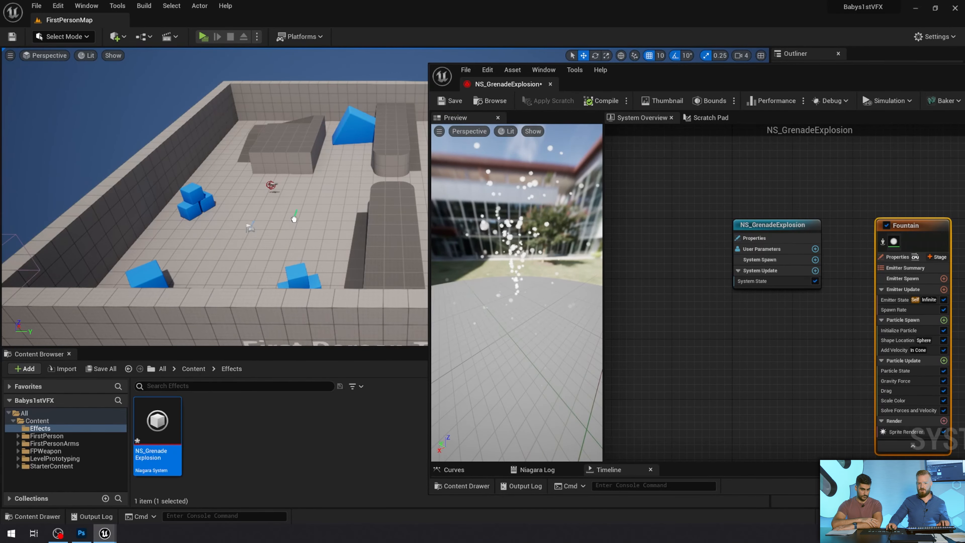
pyautogui.press('f')
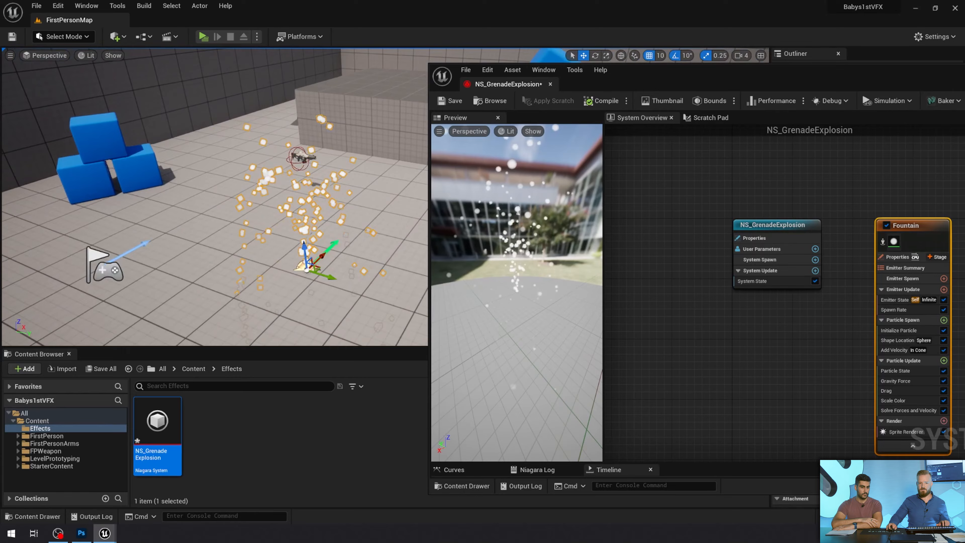
pyautogui.press('a')
pyautogui.moveTo(272, 245); pyautogui.dragTo(402, 243, button='right')
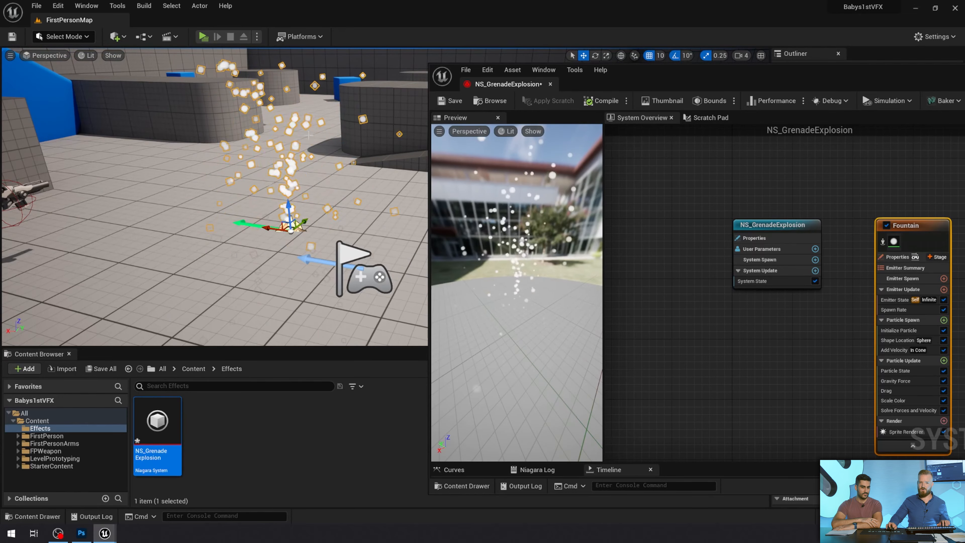
pyautogui.click(203, 36)
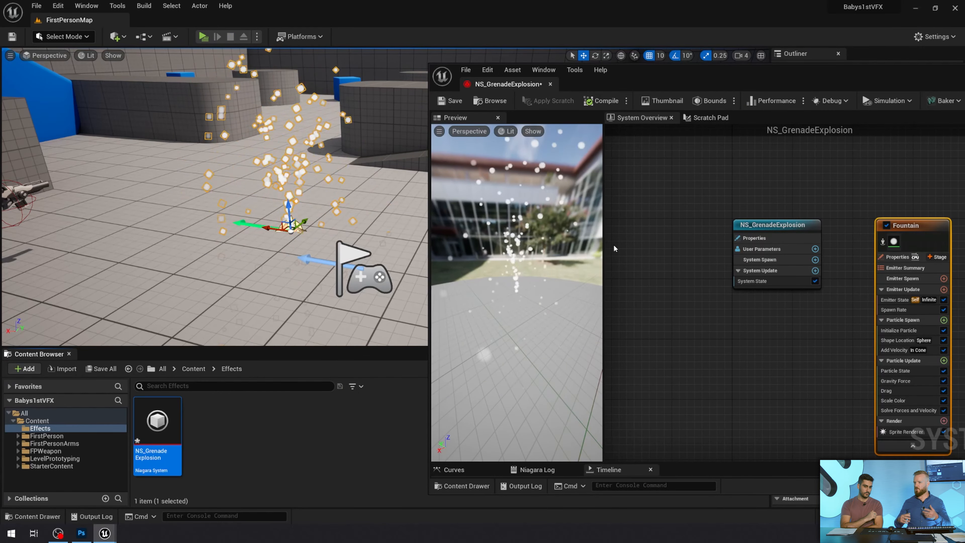
# Switch to Photoshop and sketch a ground line with an axis origin, a tree, flames at its base and lines rising from its crown
pyautogui.click(81, 532)
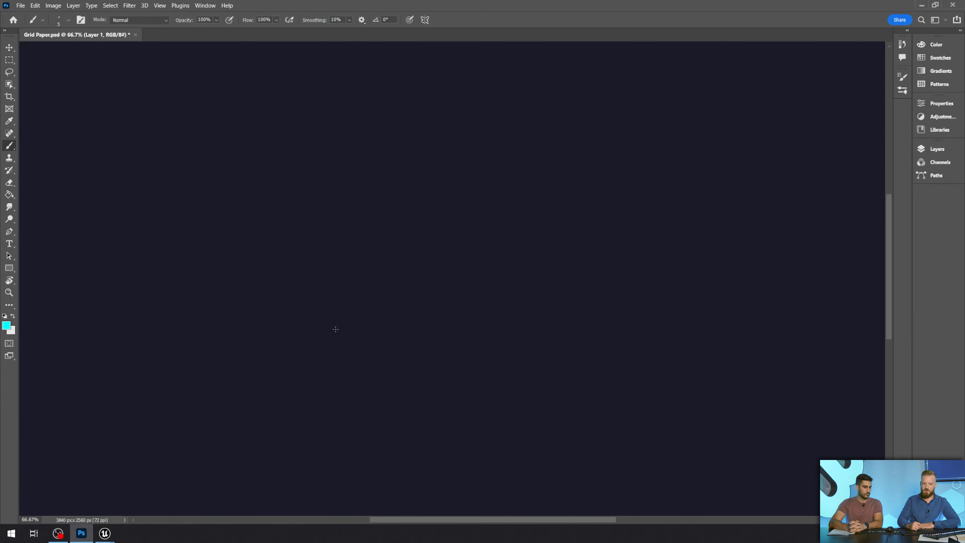
pyautogui.moveTo(156, 388); pyautogui.dragTo(655, 334)
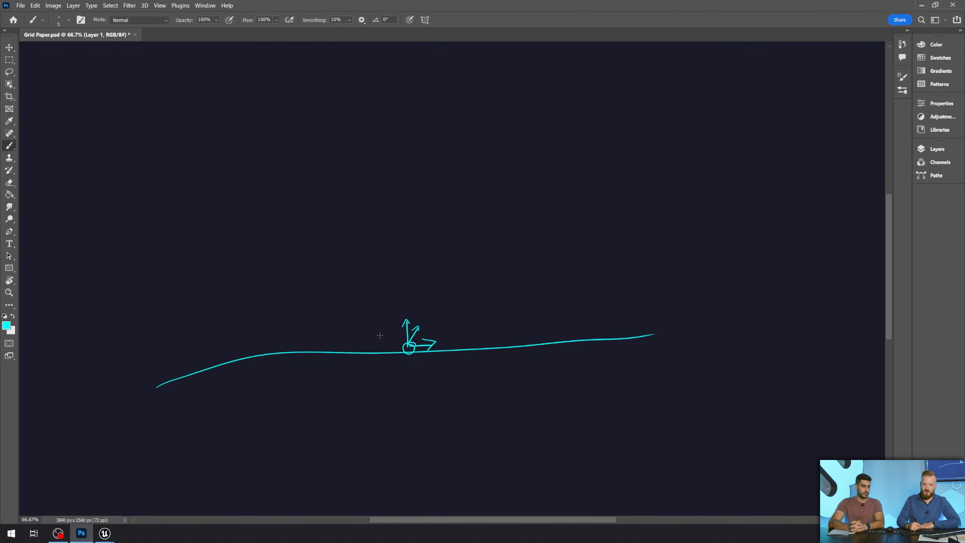
pyautogui.moveTo(429, 356)
pyautogui.mouseDown()
pyautogui.moveTo(409, 266)
pyautogui.moveTo(436, 249)
pyautogui.moveTo(387, 199)
pyautogui.moveTo(439, 212)
pyautogui.moveTo(434, 246)
pyautogui.mouseUp()
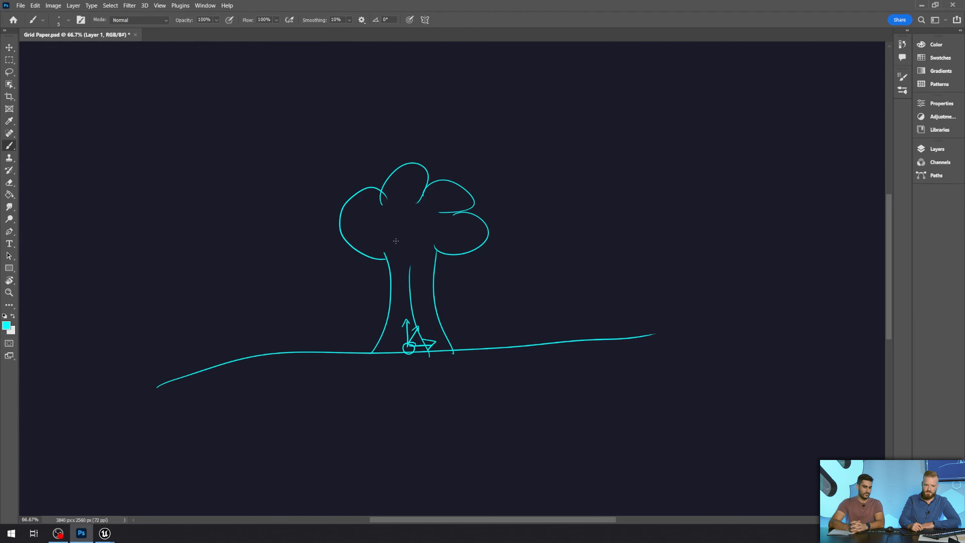
pyautogui.moveTo(404, 261); pyautogui.dragTo(350, 129)
pyautogui.moveTo(408, 224); pyautogui.dragTo(438, 119)
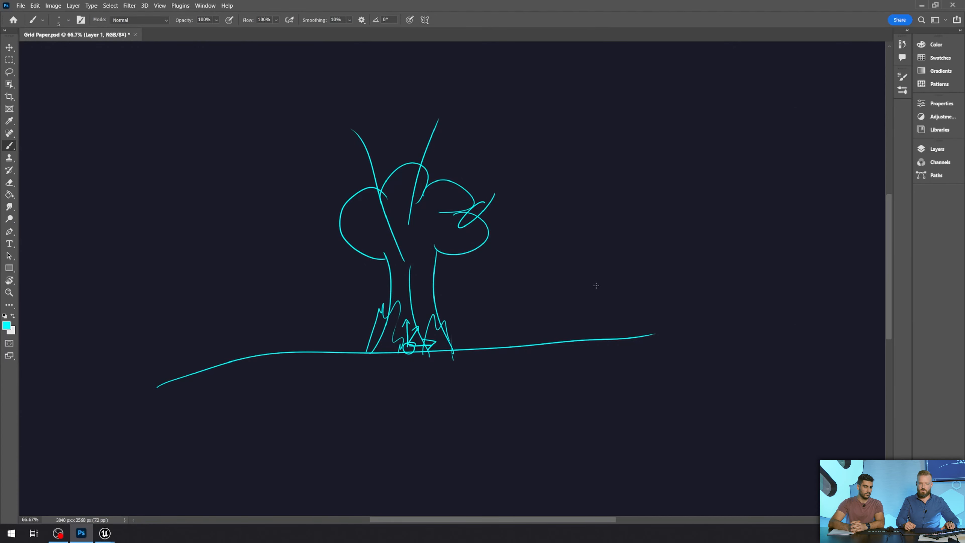
# Sketch a nozzle in the empty area below the tree, with a branching note reading Emitter, Rate and Dir
pyautogui.moveTo(559, 295); pyautogui.dragTo(380, 308)
pyautogui.moveTo(784, 264)
pyautogui.mouseDown()
pyautogui.moveTo(589, 295)
pyautogui.moveTo(658, 290)
pyautogui.mouseUp()
pyautogui.moveTo(390, 301)
pyautogui.mouseDown()
pyautogui.moveTo(619, 316)
pyautogui.moveTo(494, 227)
pyautogui.mouseUp()
pyautogui.hotkey('ctrl', '+')
pyautogui.hotkey('ctrl', '+')
pyautogui.hotkey('ctrl', '+')
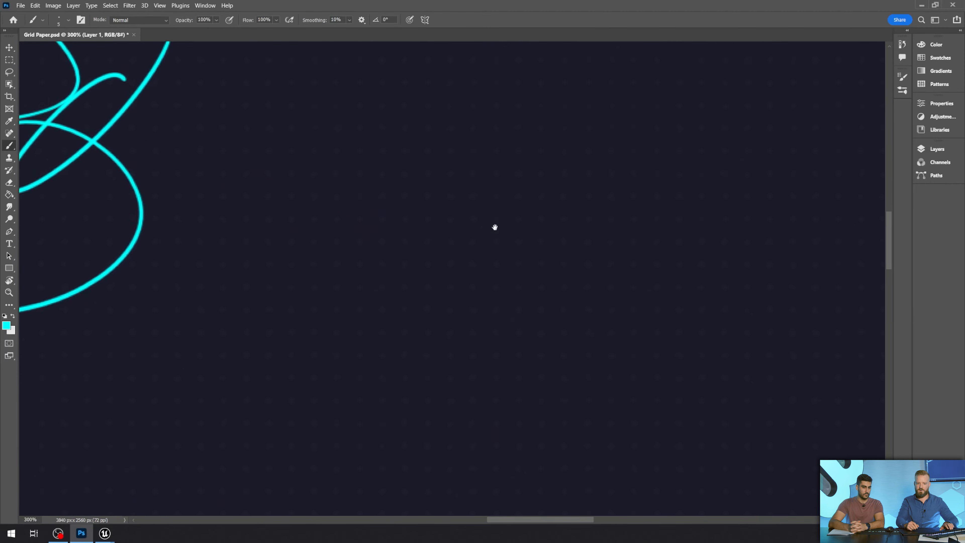
pyautogui.scroll(-10, 527, 204)
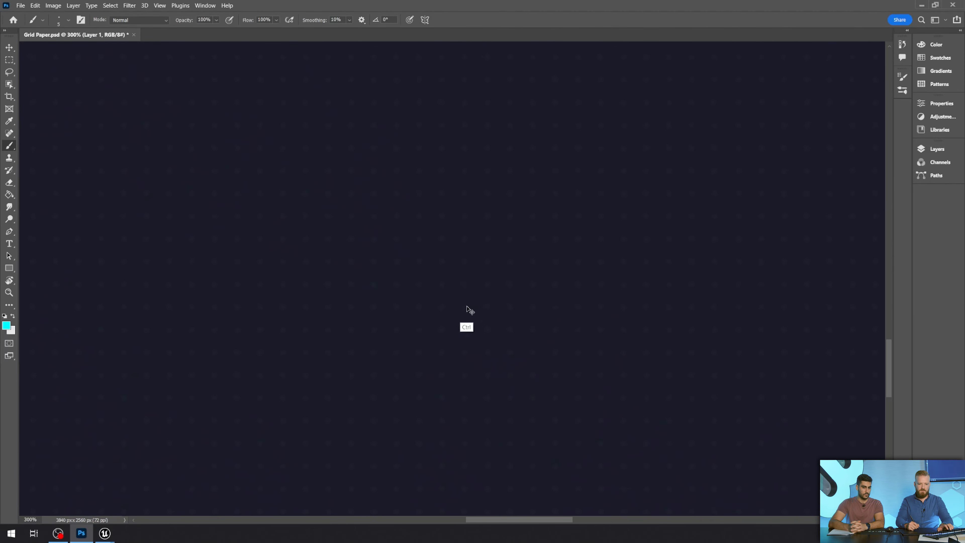
pyautogui.hotkey('ctrl', '-')
pyautogui.hotkey('ctrl', '-')
pyautogui.moveTo(501, 327); pyautogui.dragTo(499, 349)
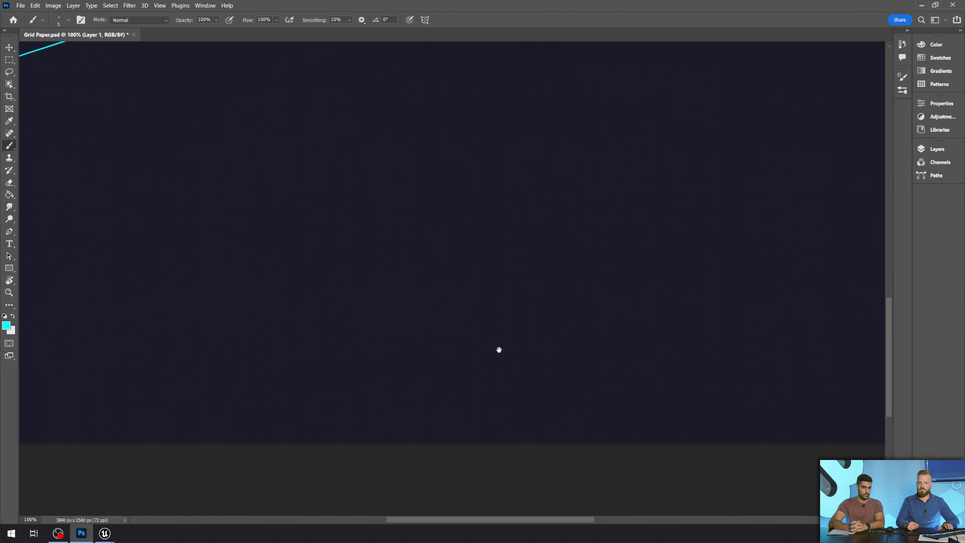
pyautogui.scroll(2, 499, 349)
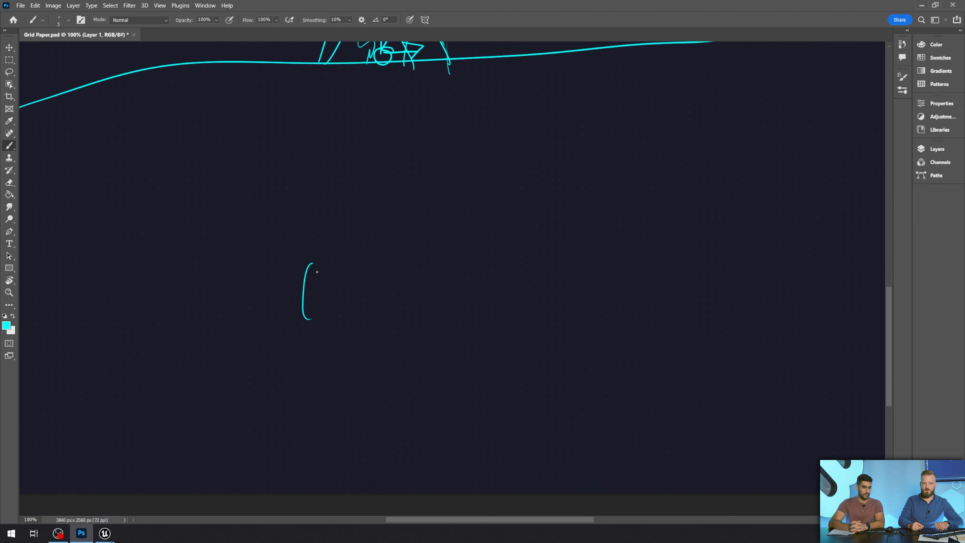
pyautogui.rightClick(322, 317)
pyautogui.moveTo(313, 263); pyautogui.dragTo(318, 289)
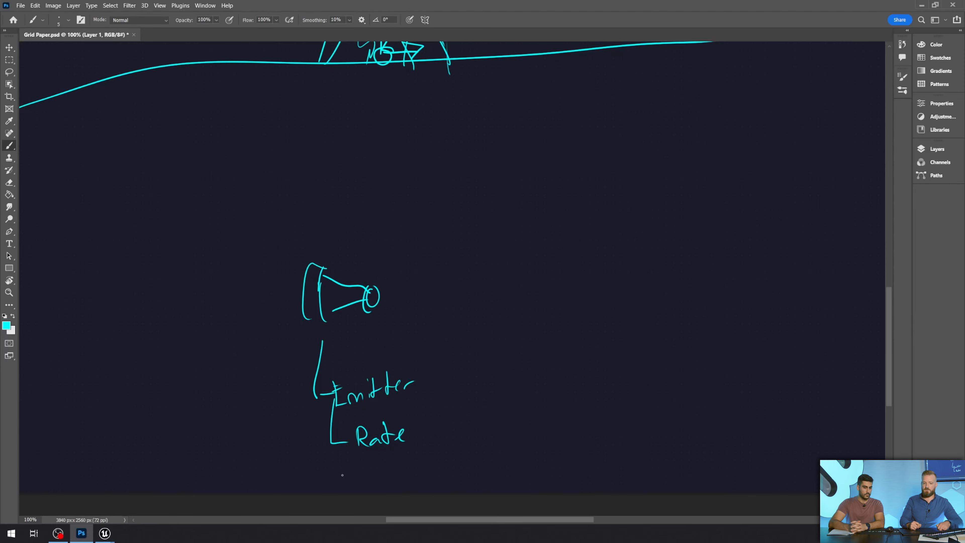
pyautogui.moveTo(364, 461)
pyautogui.mouseDown()
pyautogui.moveTo(367, 476)
pyautogui.moveTo(380, 473)
pyautogui.mouseUp()
pyautogui.moveTo(388, 471); pyautogui.dragTo(393, 458)
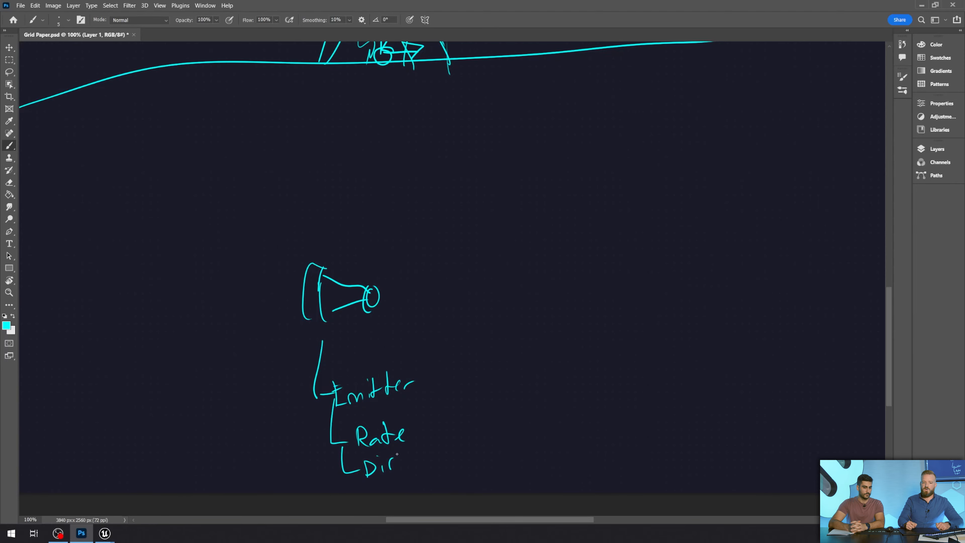
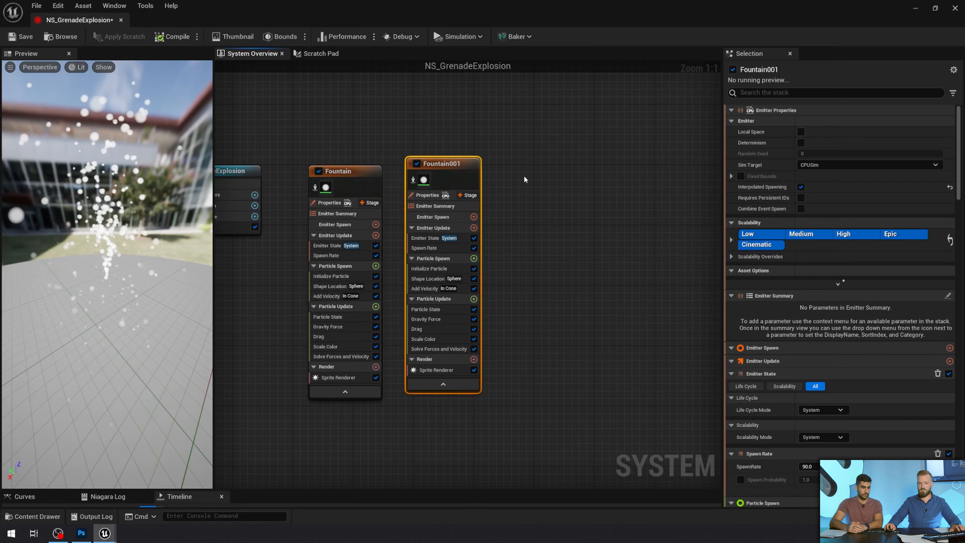
# Duplicate the Fountain001 emitter and align Fountain001 in a row with the other two emitters
pyautogui.hotkey('ctrl', 'd')
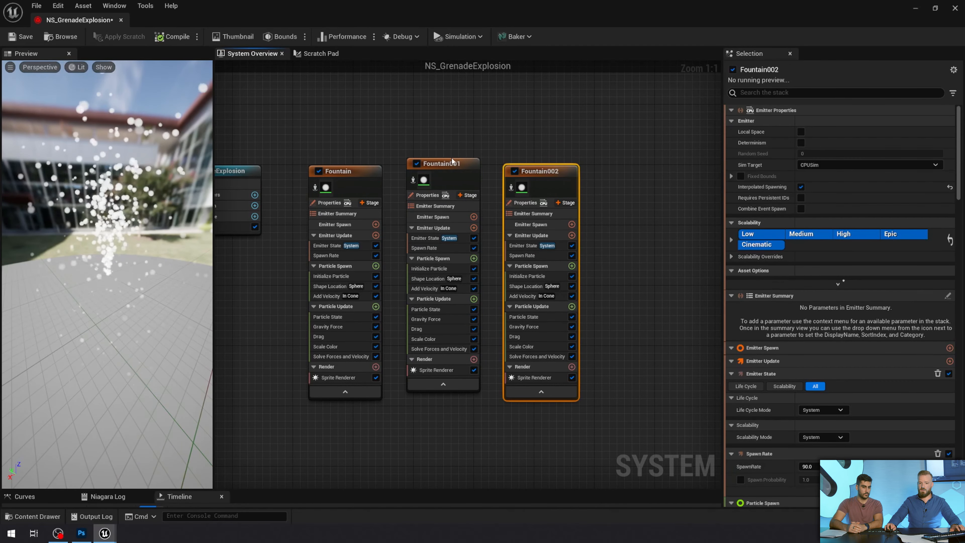
pyautogui.moveTo(452, 157); pyautogui.dragTo(452, 165)
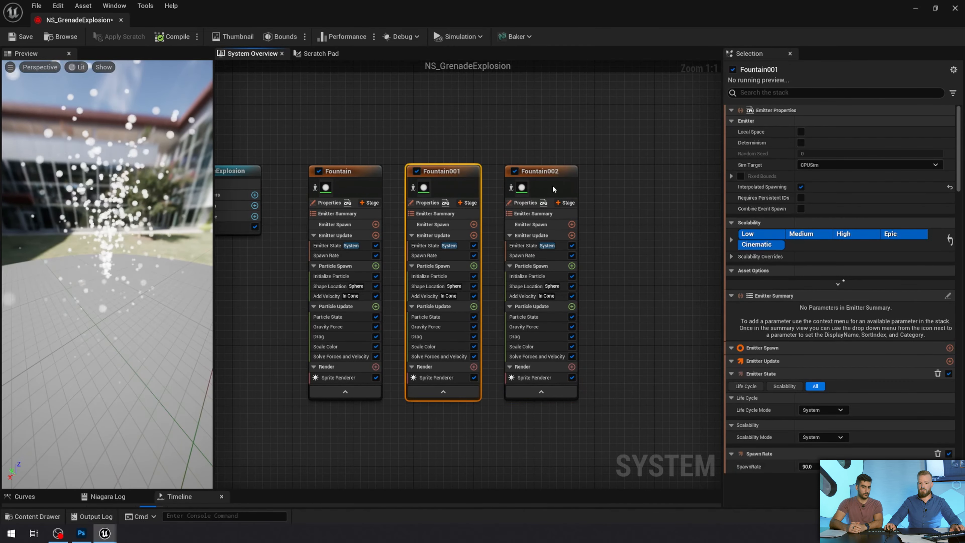
pyautogui.click(357, 170)
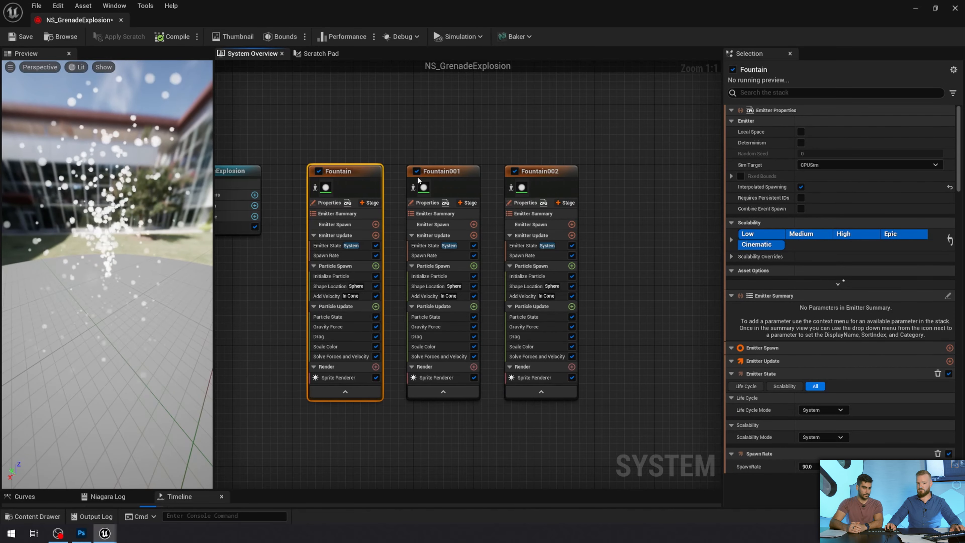
pyautogui.click(545, 178)
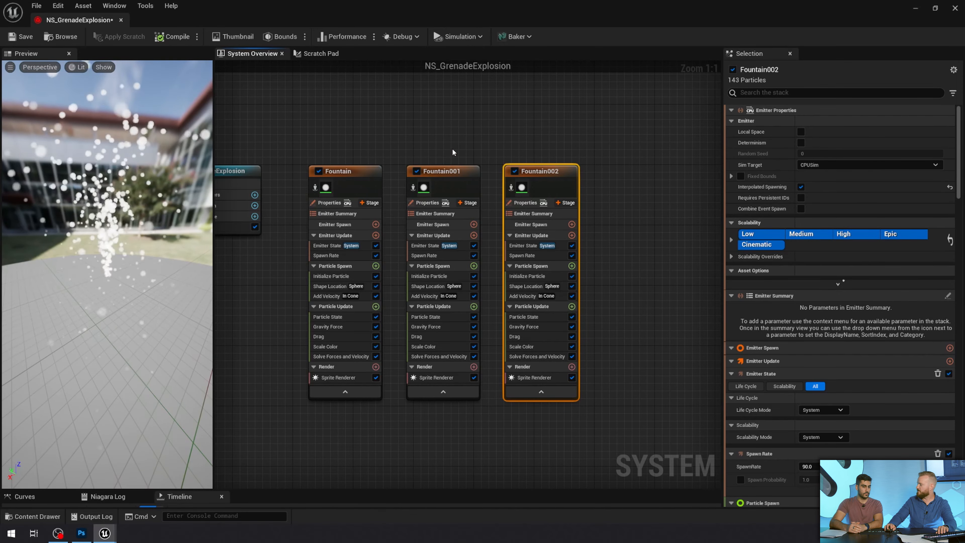
# Delete the Fountain001 and Fountain002 emitters, keeping only the original Fountain emitter
pyautogui.moveTo(452, 149); pyautogui.dragTo(483, 139, button='right')
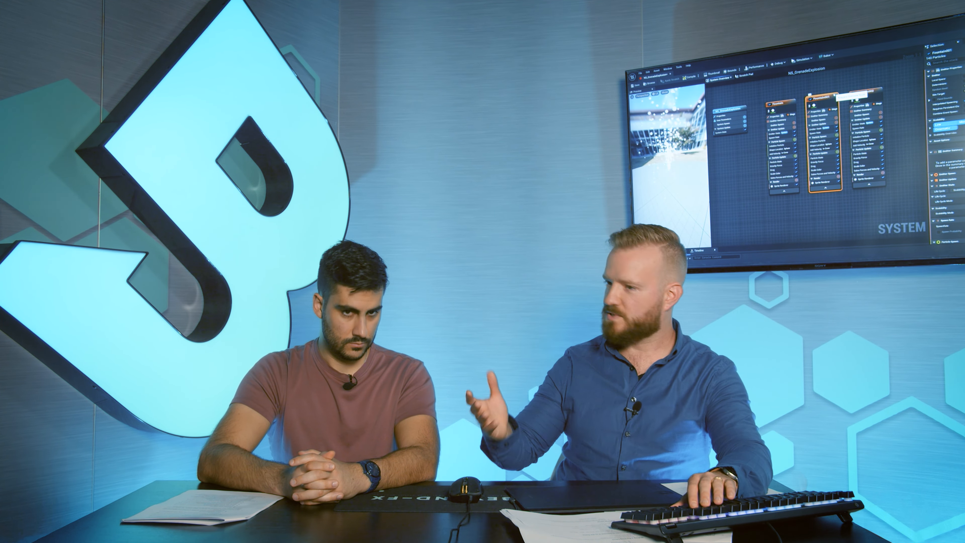
pyautogui.moveTo(836, 87); pyautogui.dragTo(839, 88, button='right')
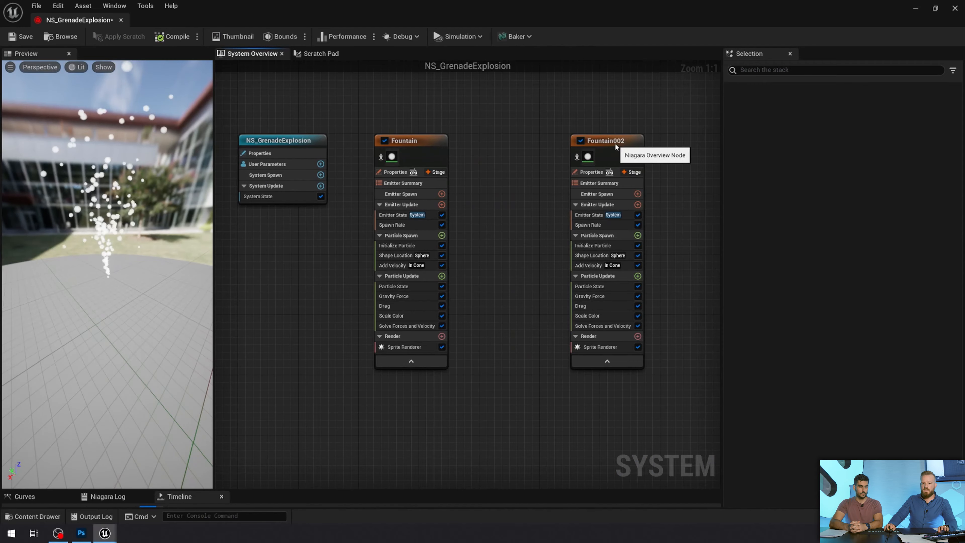
pyautogui.click(615, 143)
pyautogui.moveTo(530, 138); pyautogui.dragTo(593, 135, button='right')
pyautogui.press('Delete')
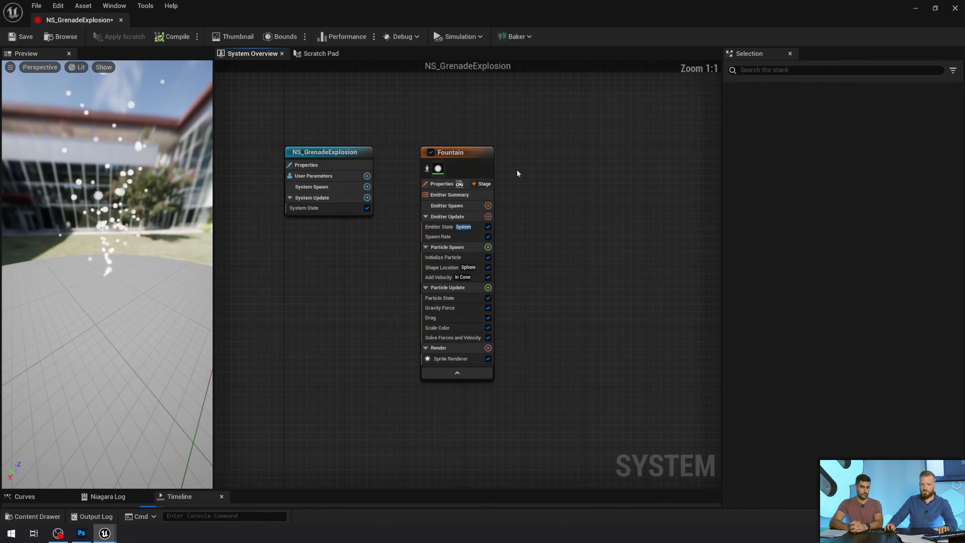
# Reposition the Fountain emitter node beside the NS_GrenadeExplosion system node and try its enable toggle
pyautogui.moveTo(466, 157); pyautogui.dragTo(479, 150)
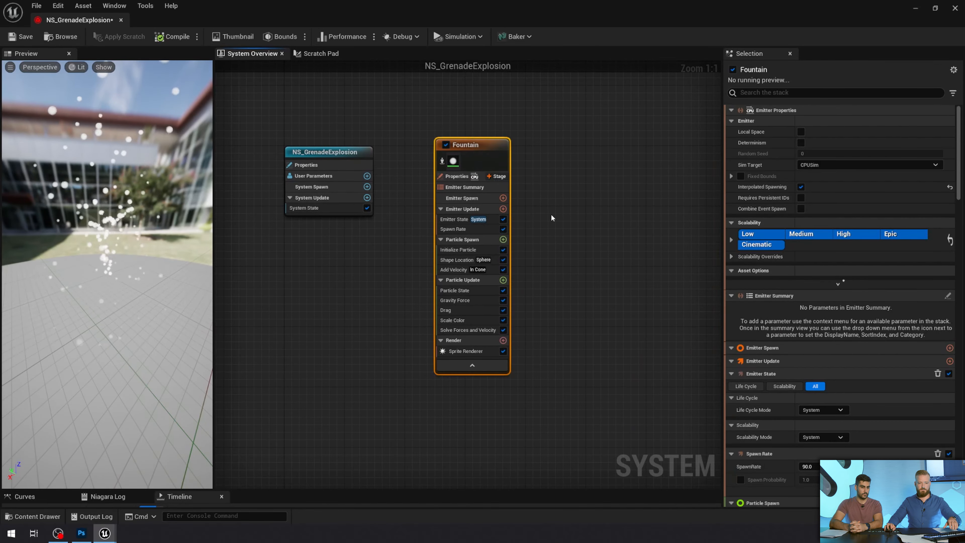
pyautogui.moveTo(540, 226); pyautogui.dragTo(565, 211, button='right')
pyautogui.click(552, 200)
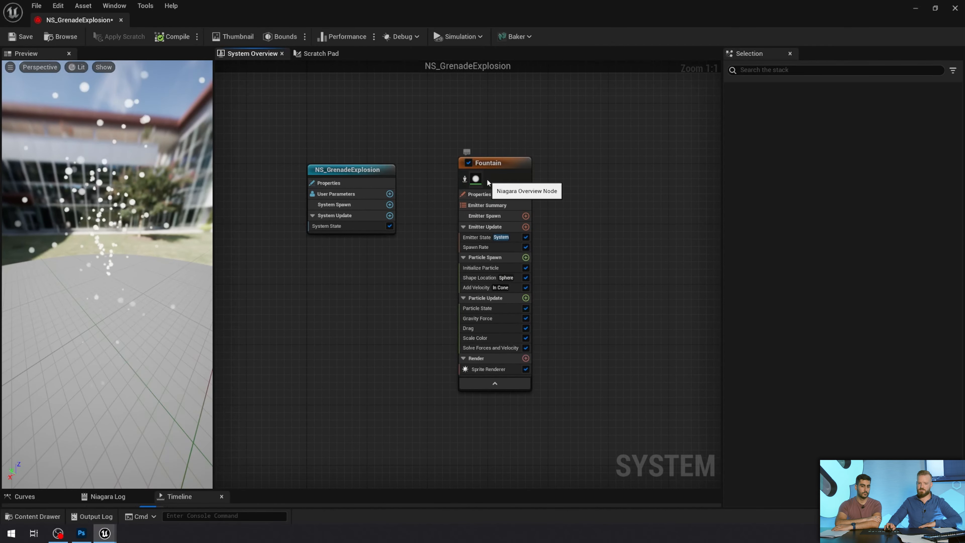
pyautogui.click(496, 161)
pyautogui.moveTo(508, 166); pyautogui.dragTo(502, 158)
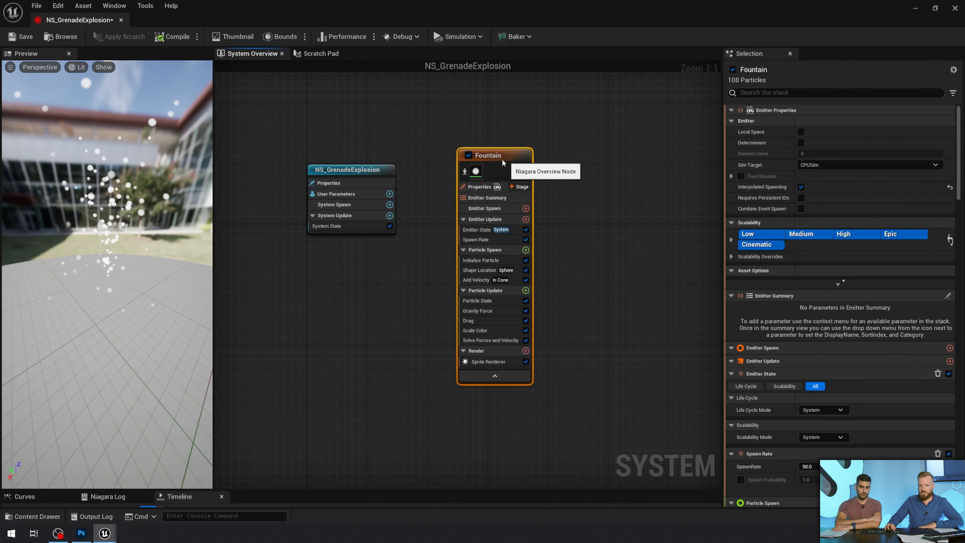
pyautogui.doubleClick(503, 159)
pyautogui.click(547, 171)
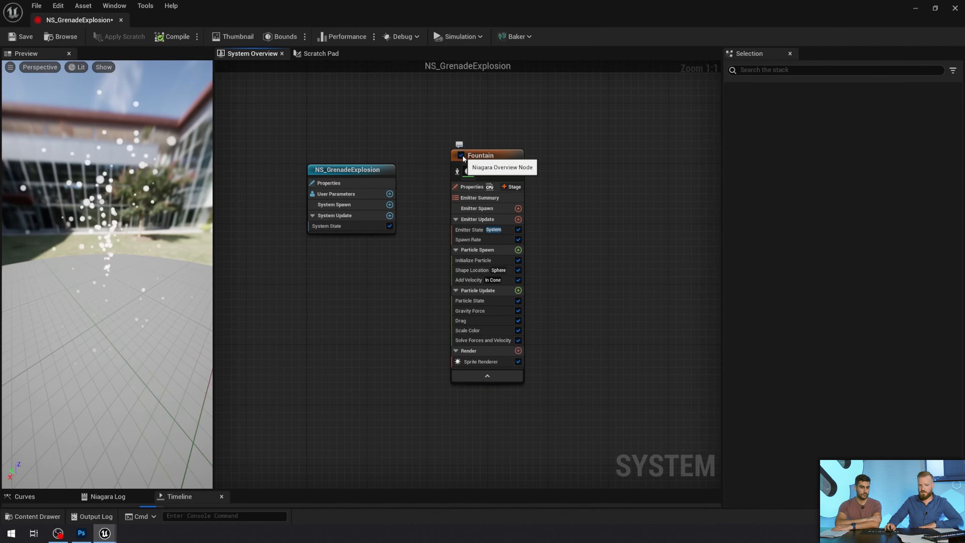
pyautogui.click(460, 155)
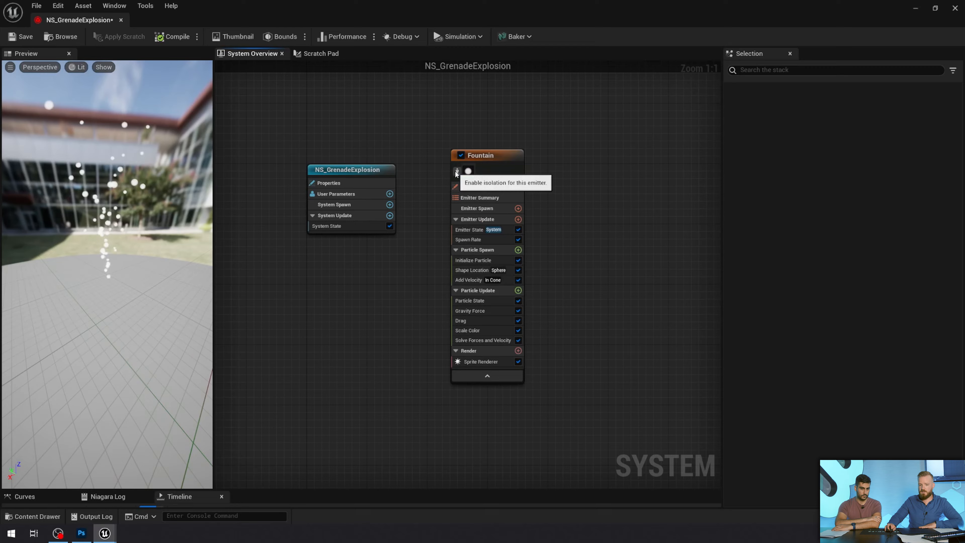
# Duplicate the Fountain emitter and enable isolation on the original
pyautogui.click(491, 157)
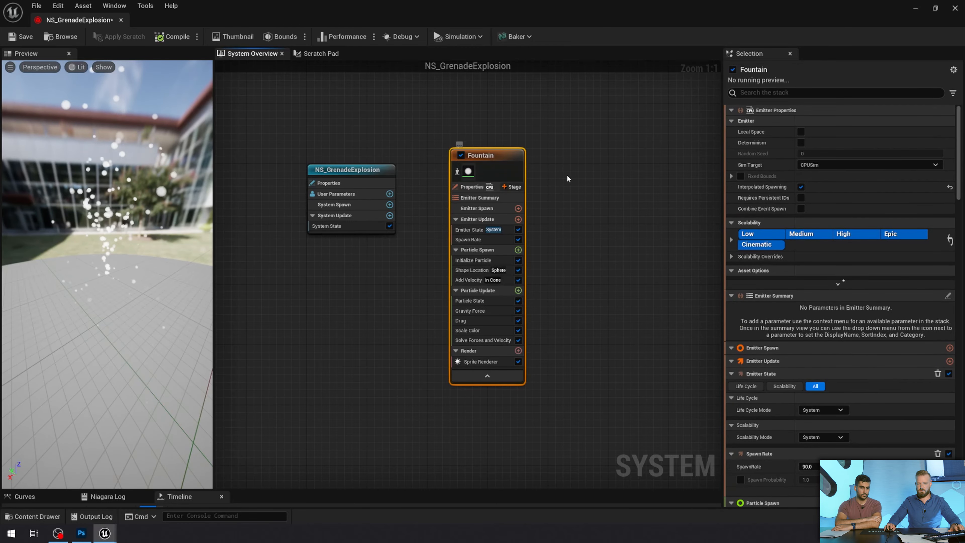
pyautogui.hotkey('ctrl', 'd')
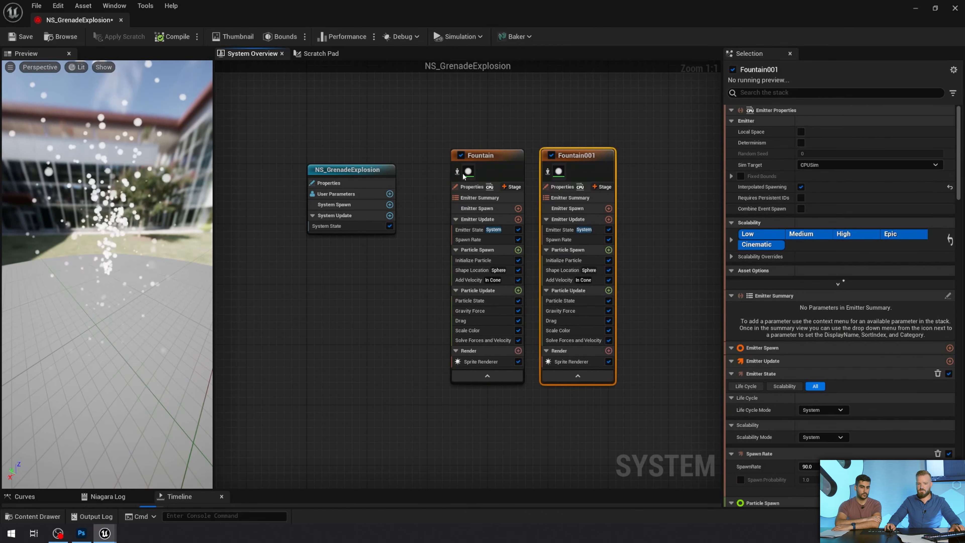
pyautogui.click(457, 172)
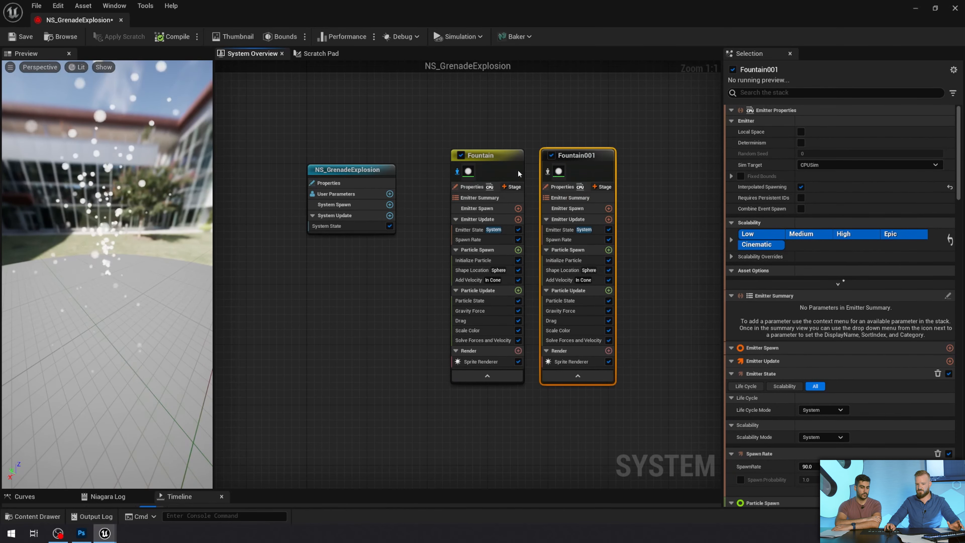
# Delete the duplicate Fountain001 emitter from the system
pyautogui.keyDown('ctrl'); pyautogui.click(593, 155); pyautogui.keyUp('ctrl')
pyautogui.keyDown('ctrl'); pyautogui.click(593, 156); pyautogui.keyUp('ctrl')
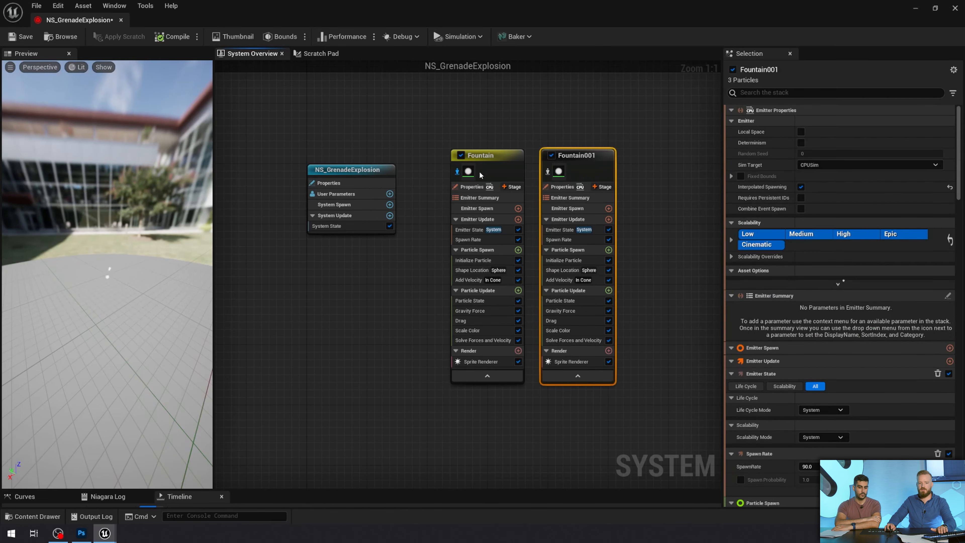
pyautogui.press('Delete')
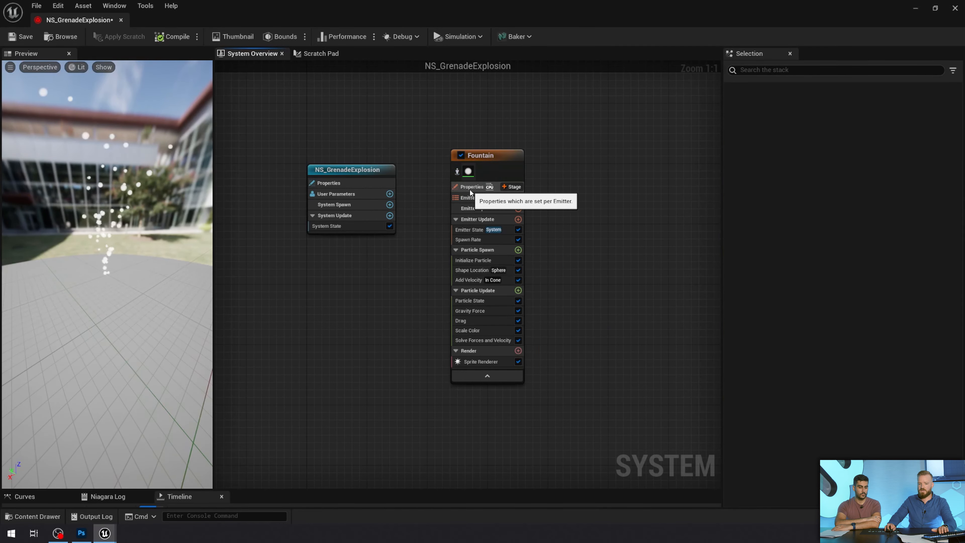
# Examine the Fountain emitter's Properties, Emitter Spawn and Emitter Update sections, including the Emitter State and Spawn Rate settings
pyautogui.click(471, 187)
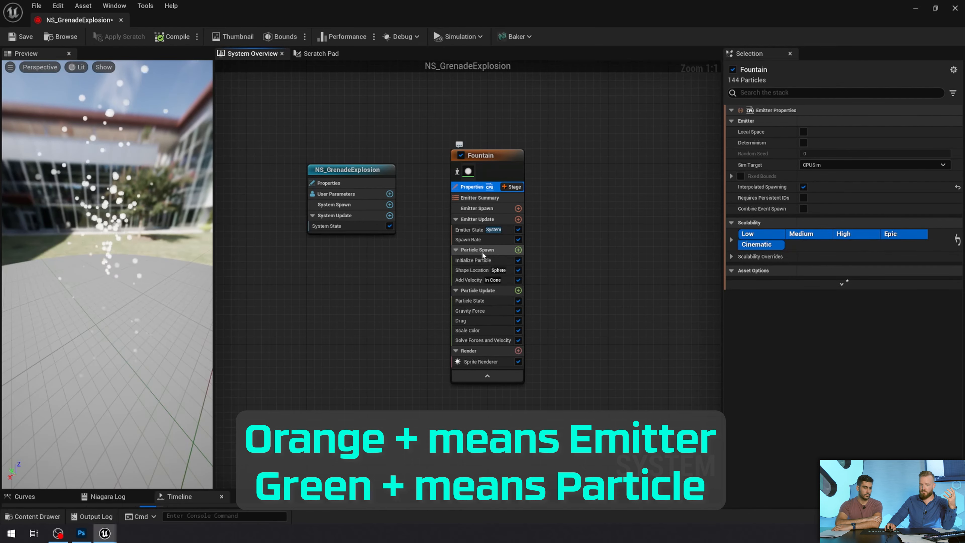
pyautogui.click(475, 210)
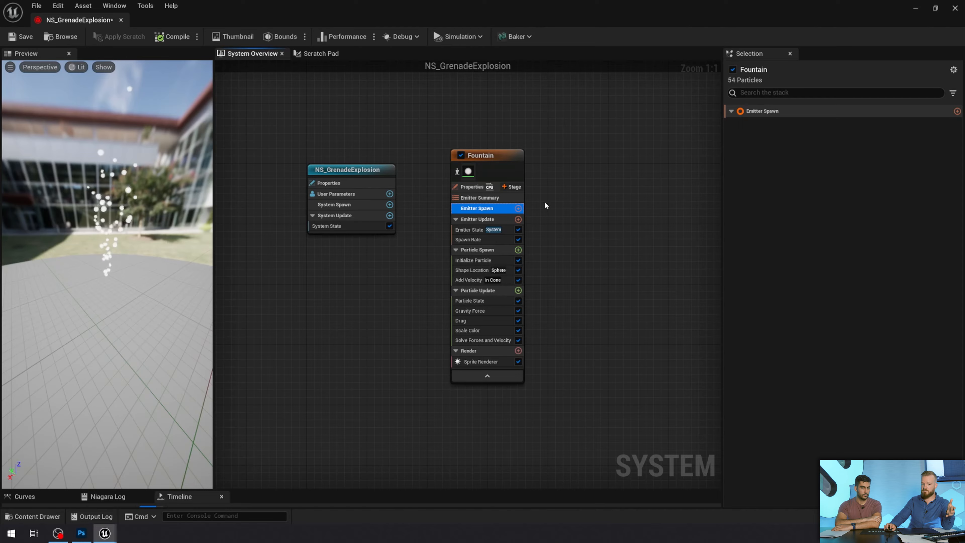
pyautogui.click(486, 220)
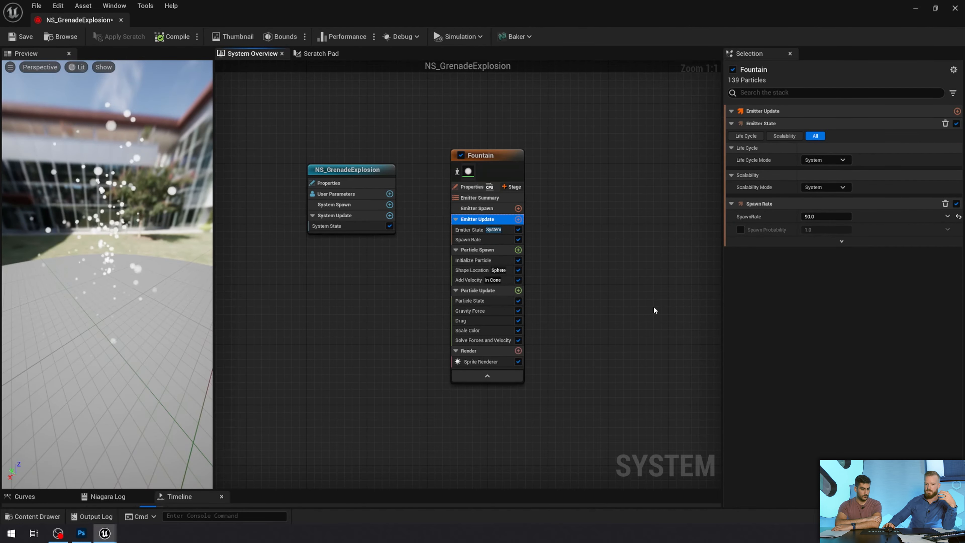
pyautogui.click(472, 230)
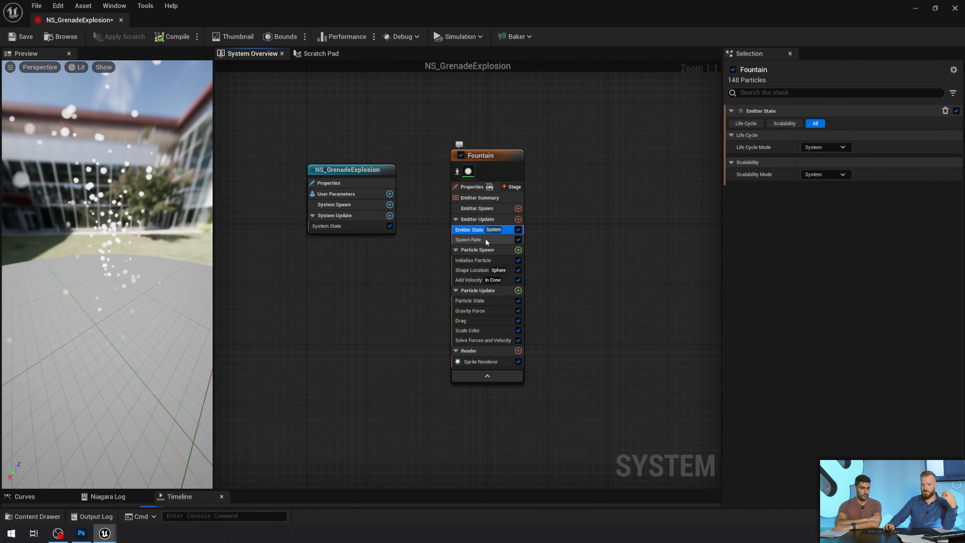
pyautogui.click(476, 239)
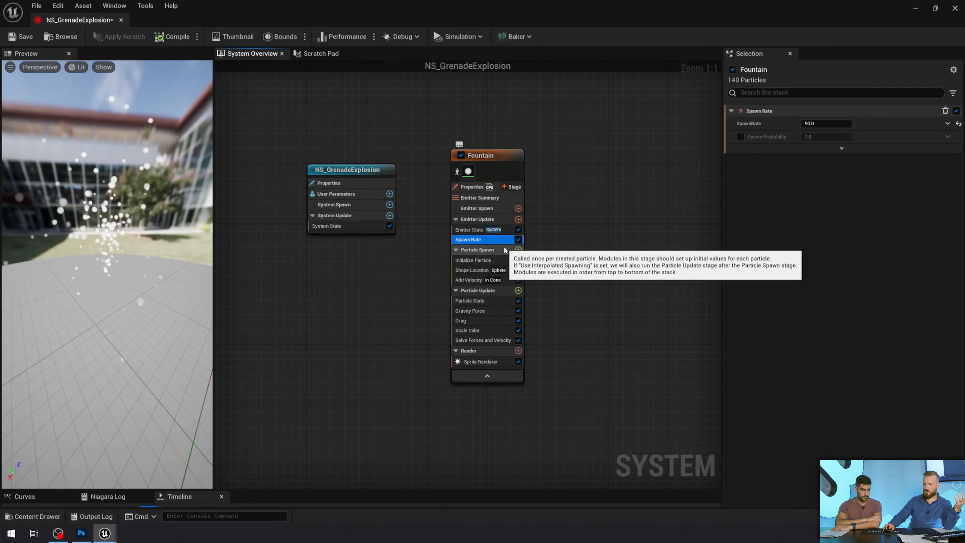
pyautogui.click(830, 124)
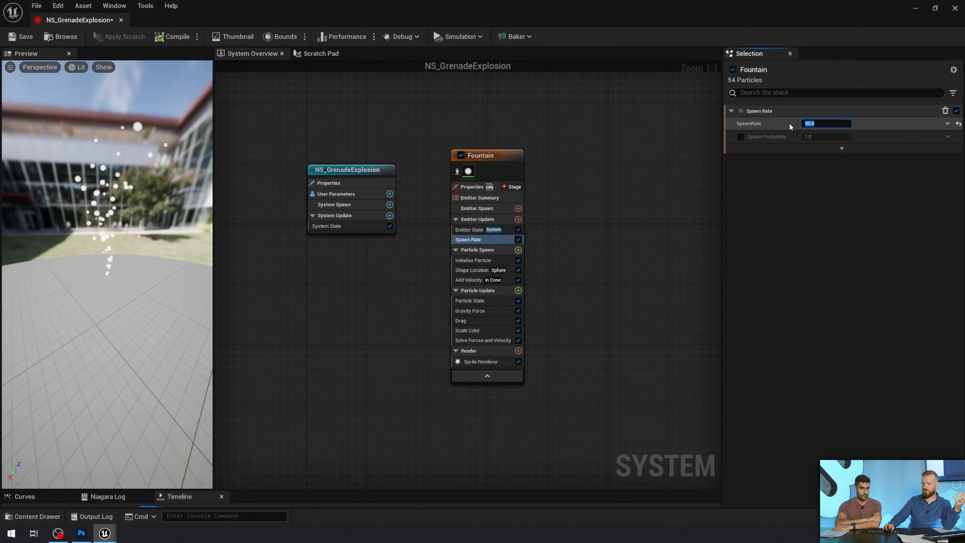
# Examine the Particle Spawn and Particle Update sections, including the Initialize Particle, Gravity Force and Drag modules
pyautogui.click(494, 251)
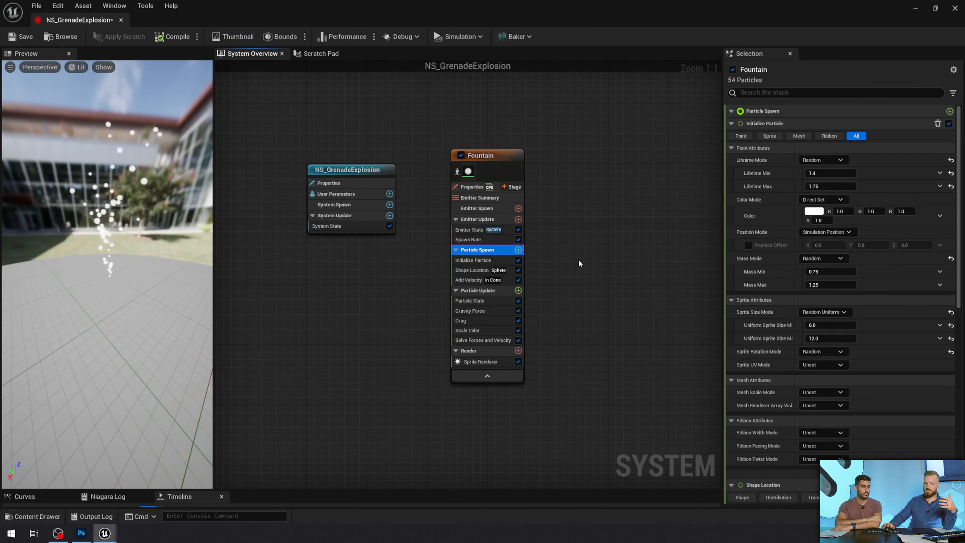
pyautogui.click(485, 261)
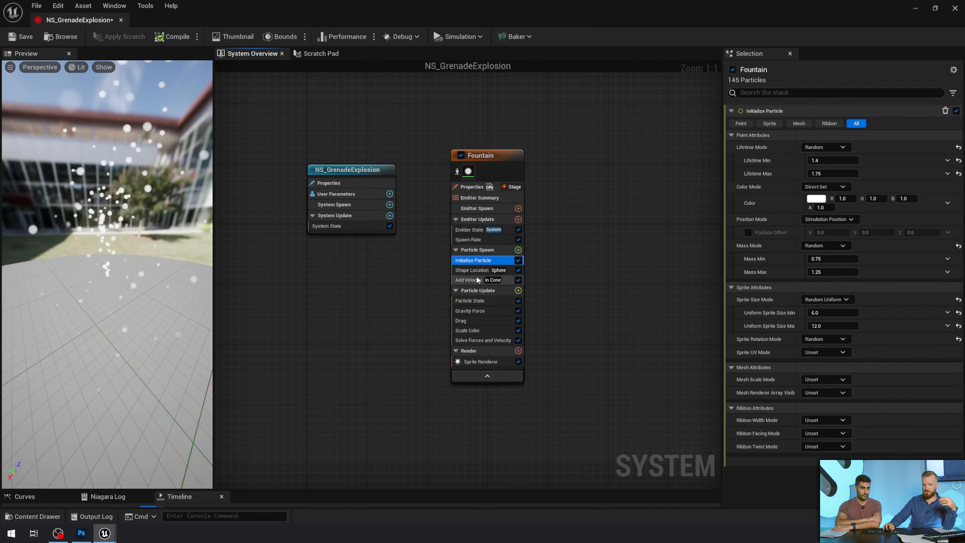
pyautogui.click(485, 291)
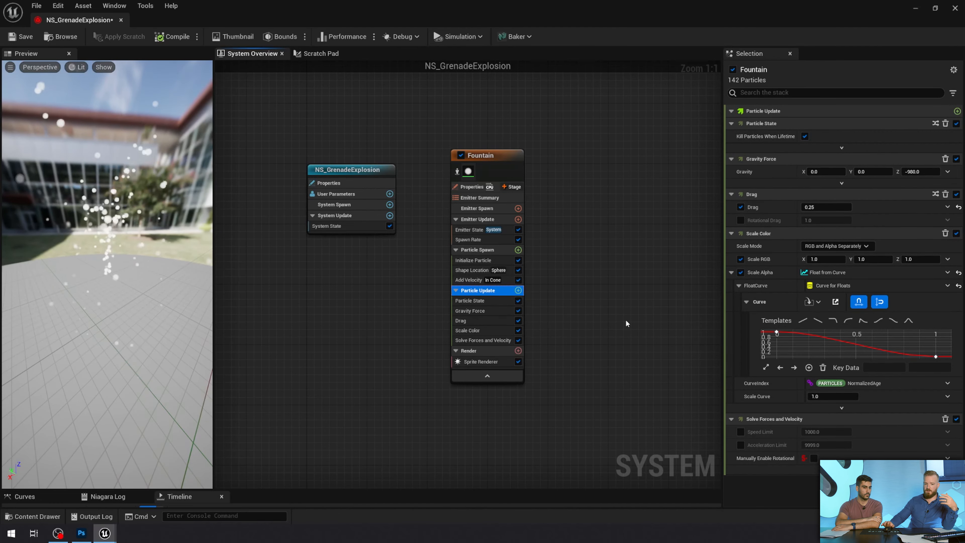
pyautogui.click(496, 311)
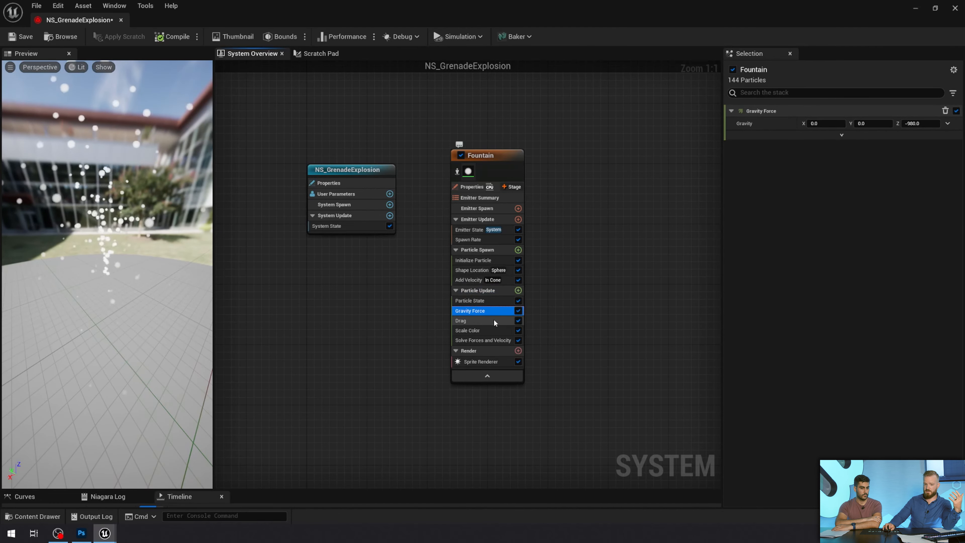
pyautogui.click(494, 321)
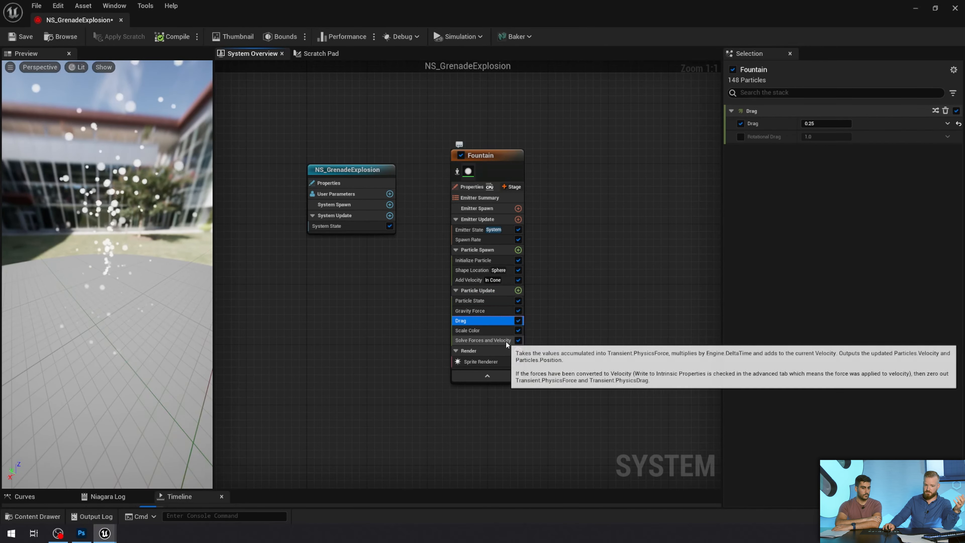
# Examine the Fountain emitter's Render section and the Sprite Renderer's material, sorting and binding settings
pyautogui.click(485, 351)
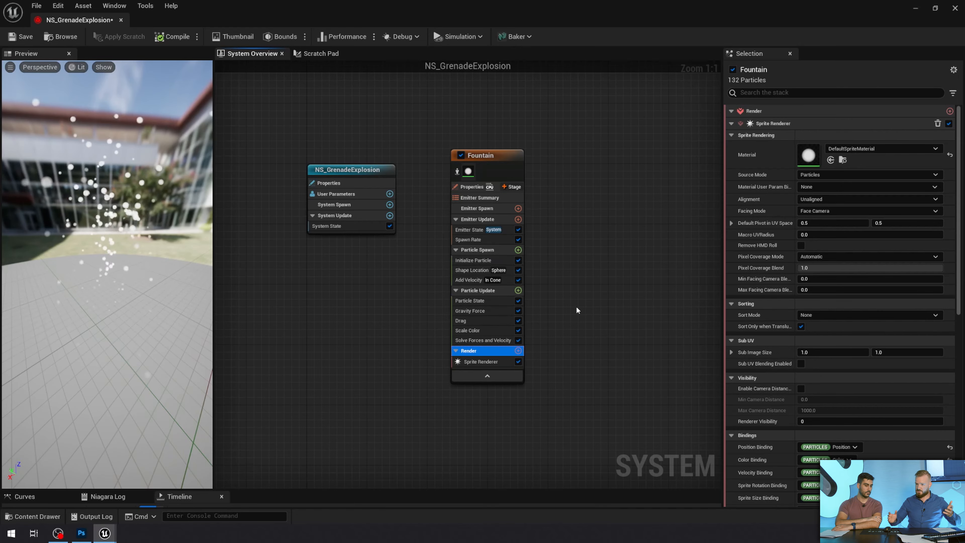
pyautogui.click(490, 362)
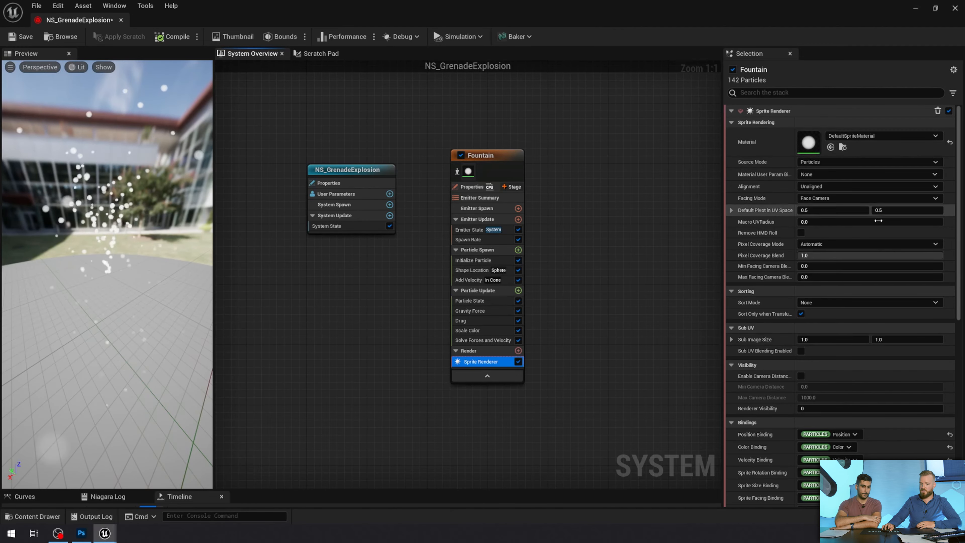
pyautogui.scroll(-15, 958, 172)
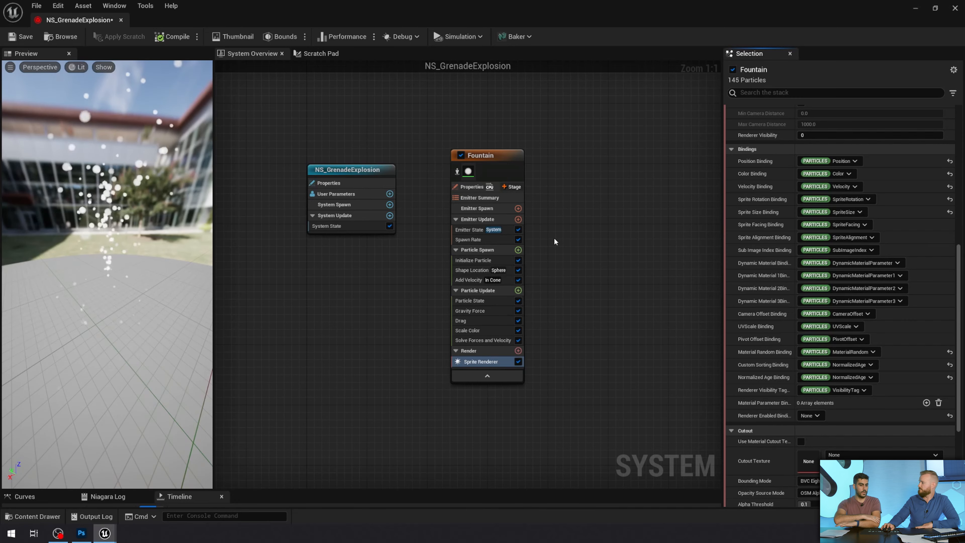
# In the Fountain's Initialize Particle module, set Lifetime Max to 0.1 and Lifetime Min to 0.2
pyautogui.click(479, 260)
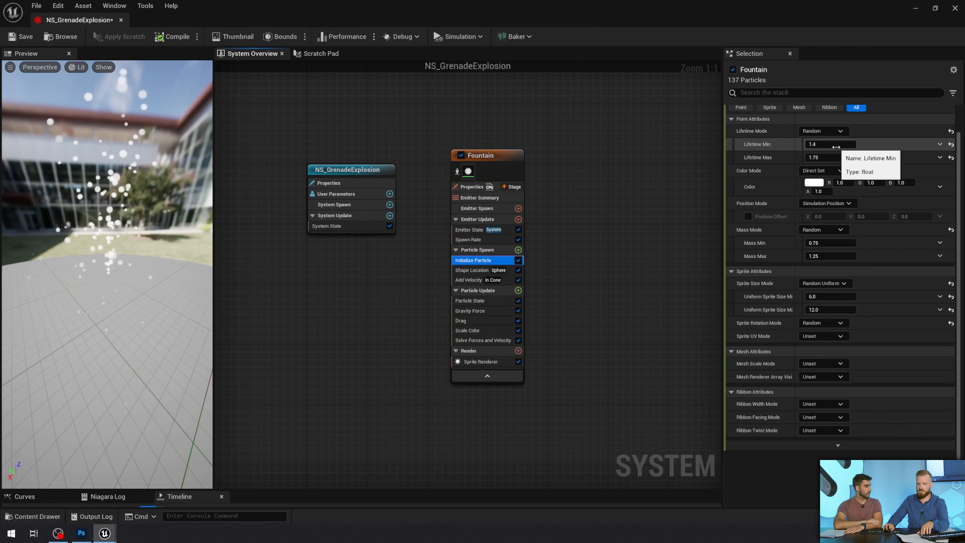
pyautogui.click(834, 159)
pyautogui.write('.1')
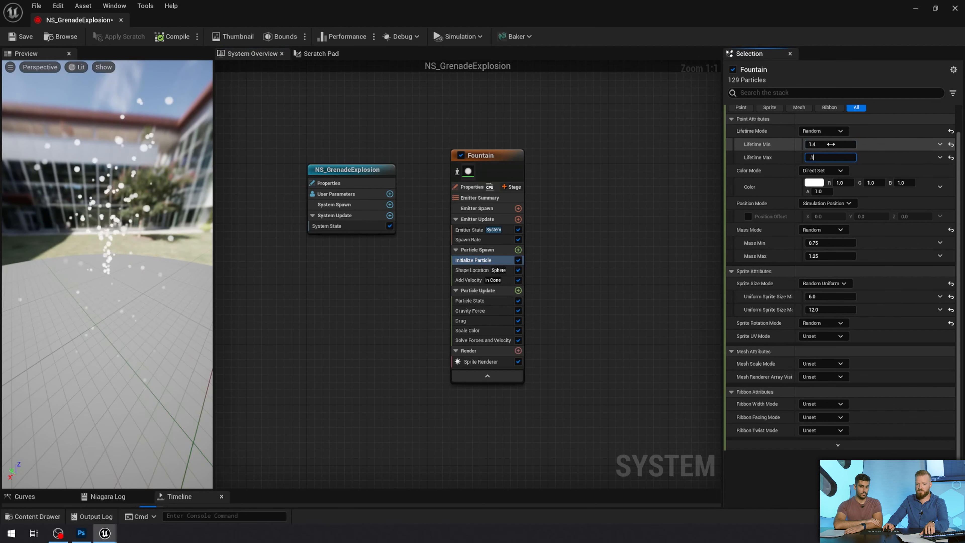
pyautogui.click(831, 144)
pyautogui.write('.2')
pyautogui.press('Return')
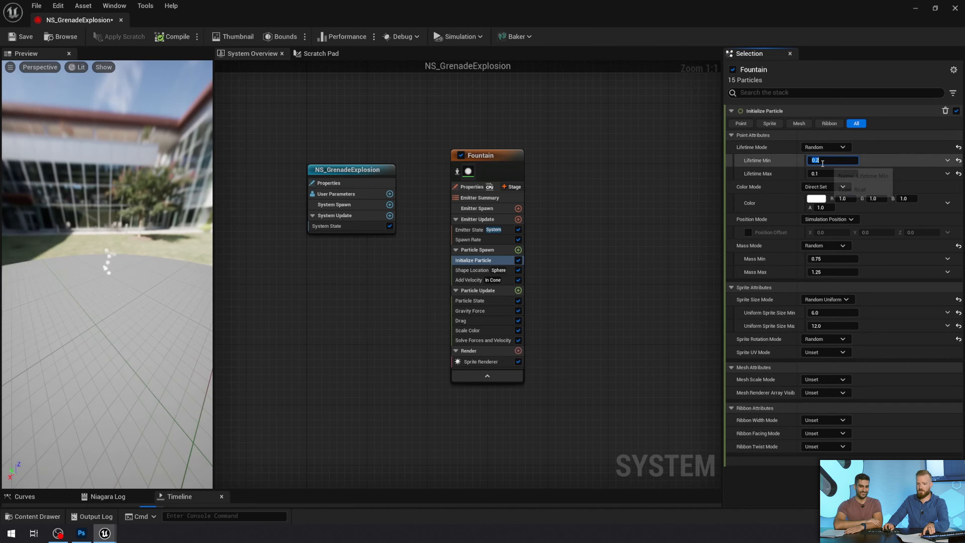
# Set both Lifetime Min and Lifetime Max to 5 and check the fountain in the preview
pyautogui.write('5')
pyautogui.click(828, 175)
pyautogui.click(828, 174)
pyautogui.write('5')
pyautogui.press('Return')
pyautogui.moveTo(135, 278); pyautogui.dragTo(136, 307)
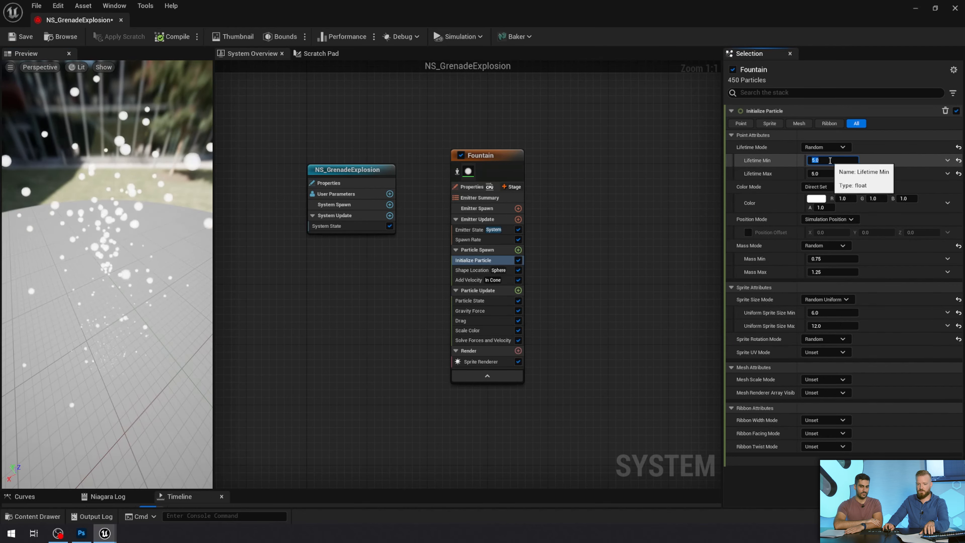
# Set the particles' Lifetime Min to 1.0 and Lifetime Max to 2.0
pyautogui.click(829, 160)
pyautogui.write('1.')
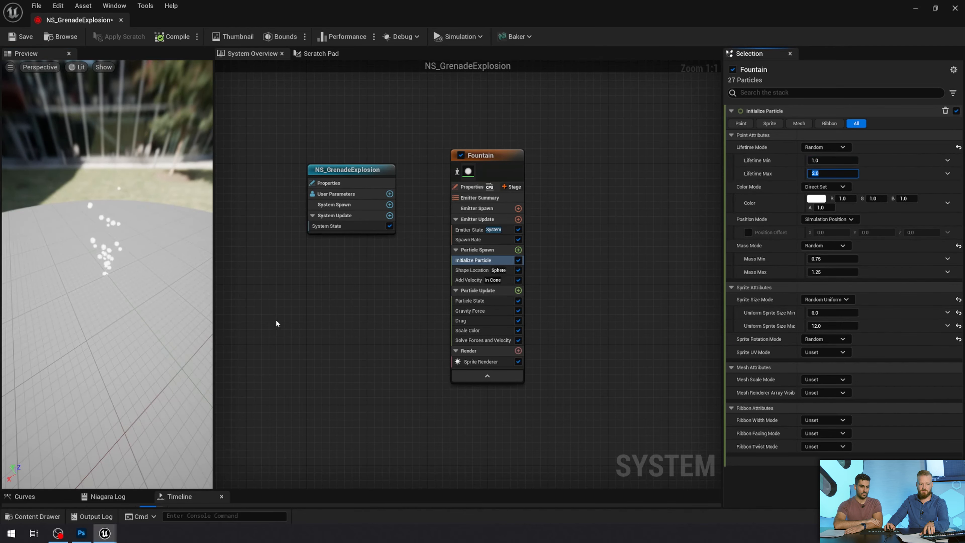
pyautogui.moveTo(131, 294)
pyautogui.mouseDown()
pyautogui.moveTo(131, 281)
pyautogui.moveTo(131, 294)
pyautogui.mouseUp()
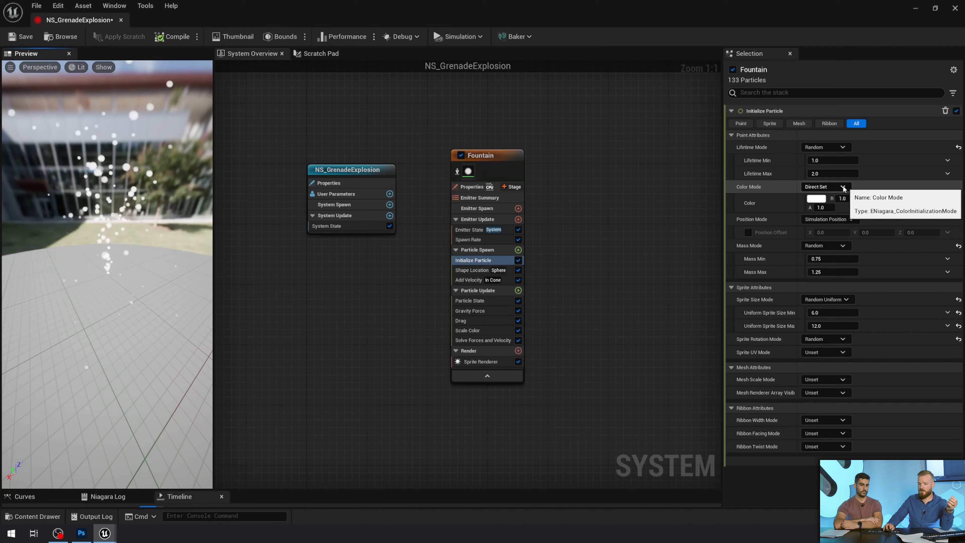
# Set the directly assigned particle color to a magenta pink with R 1.0, G 0.0, B 0.58251
pyautogui.click(816, 198)
pyautogui.moveTo(672, 277); pyautogui.dragTo(704, 258)
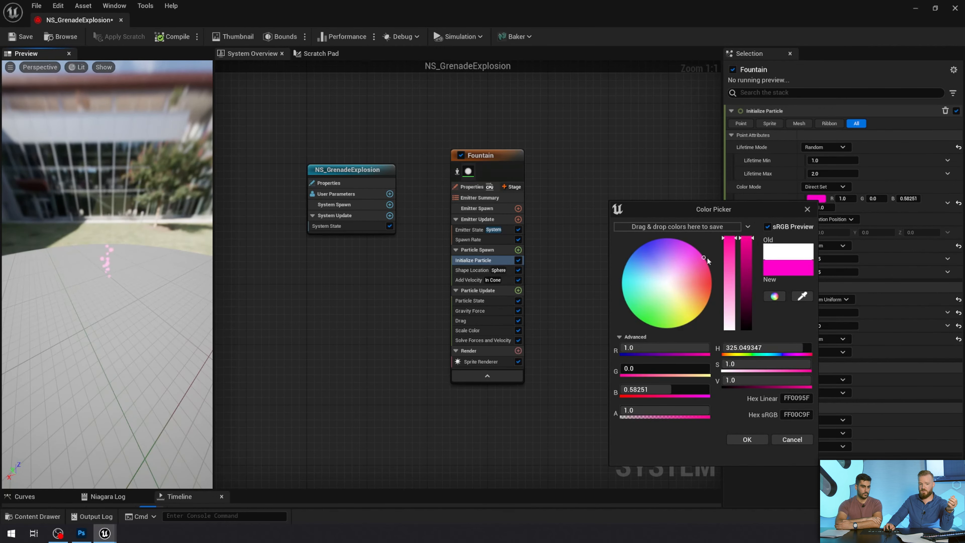
pyautogui.click(747, 440)
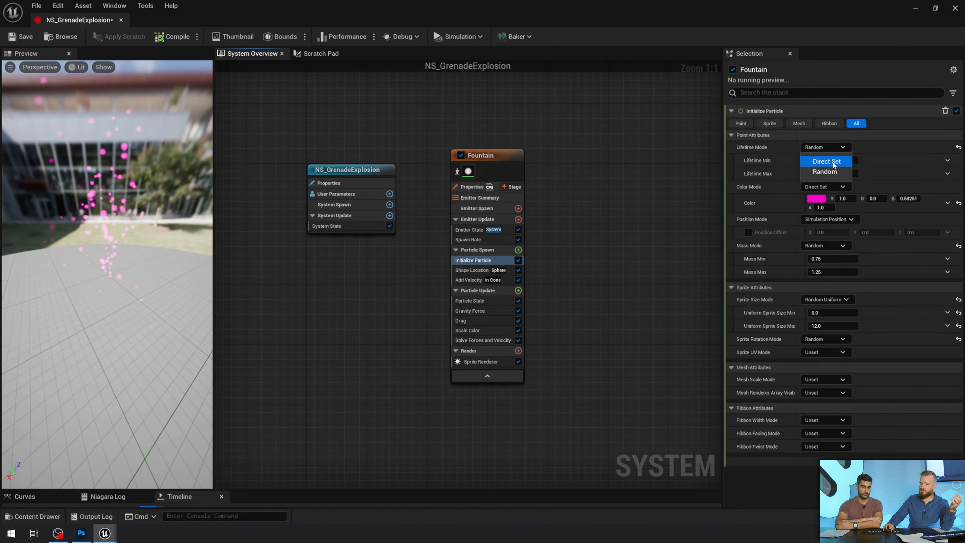
# View the dynamic input and link options available for the Lifetime Min attribute without choosing one
pyautogui.click(770, 160)
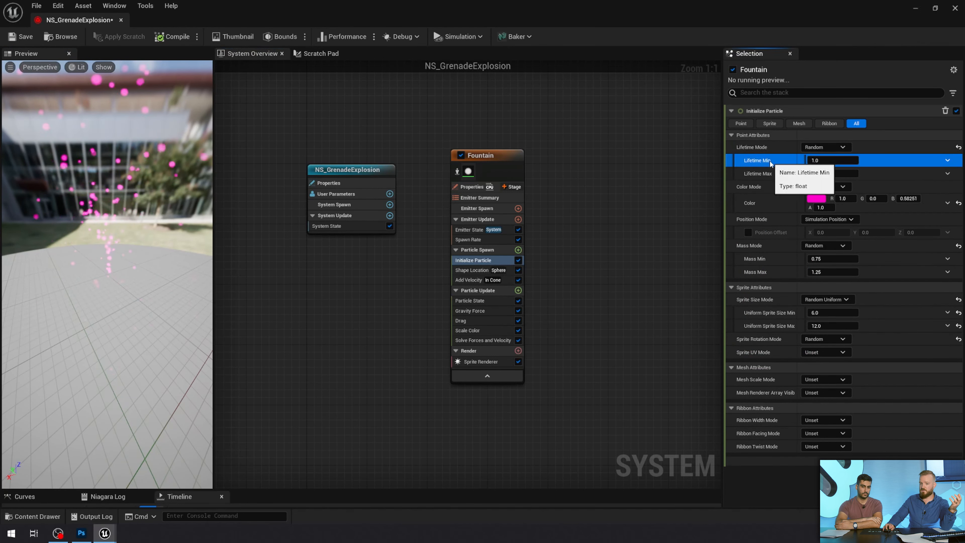
pyautogui.click(947, 161)
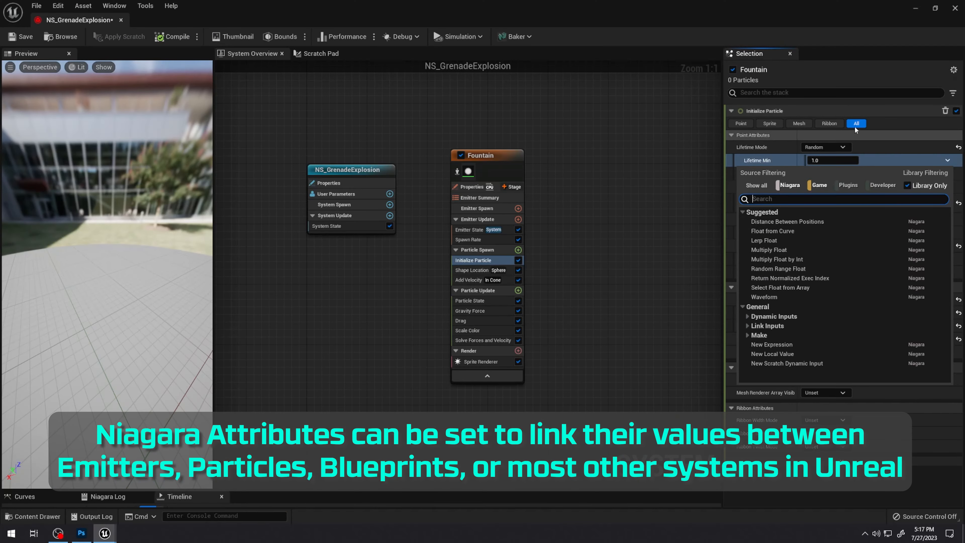
pyautogui.click(869, 92)
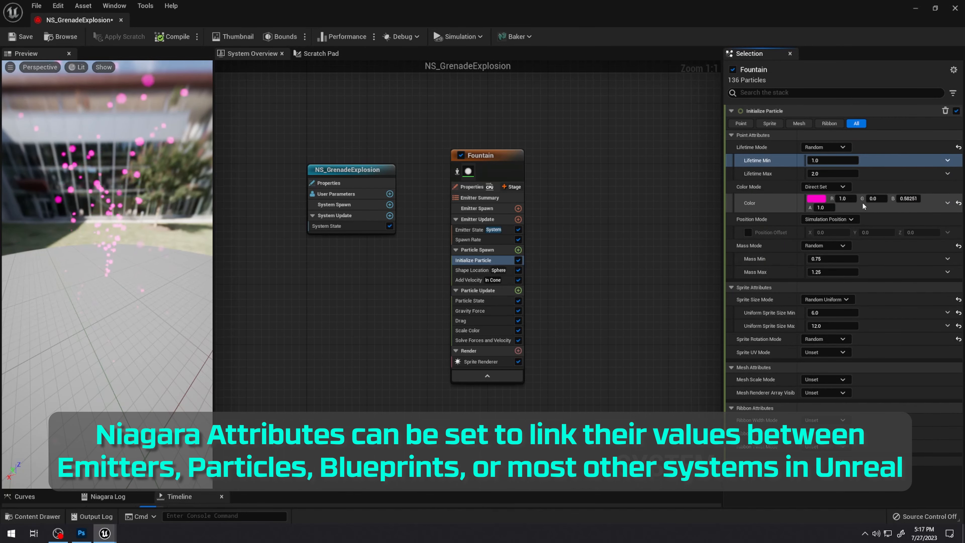
# Change the Color Mode to Random Range and set Color Minimum to magenta with R 1.0, G 0.0, B 0.792296
pyautogui.click(848, 187)
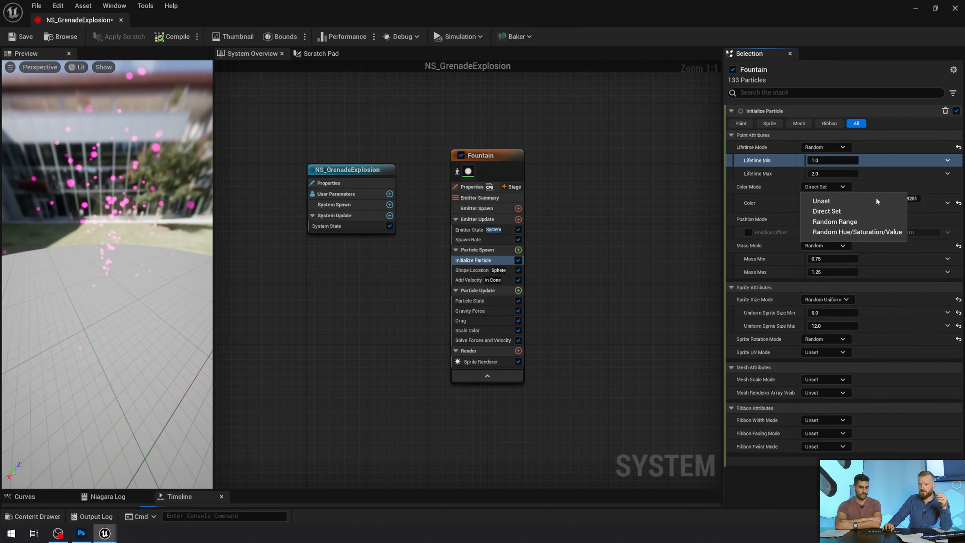
pyautogui.click(849, 222)
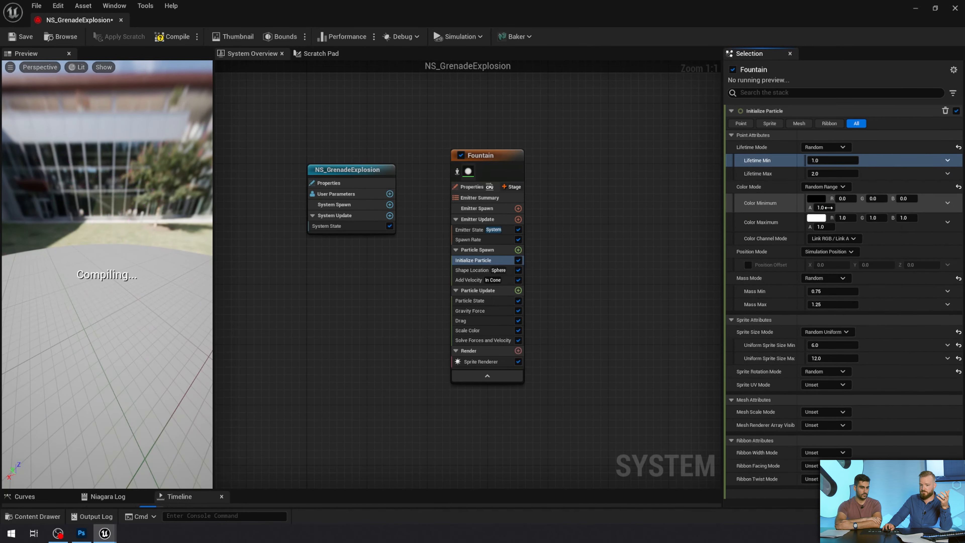
pyautogui.click(816, 199)
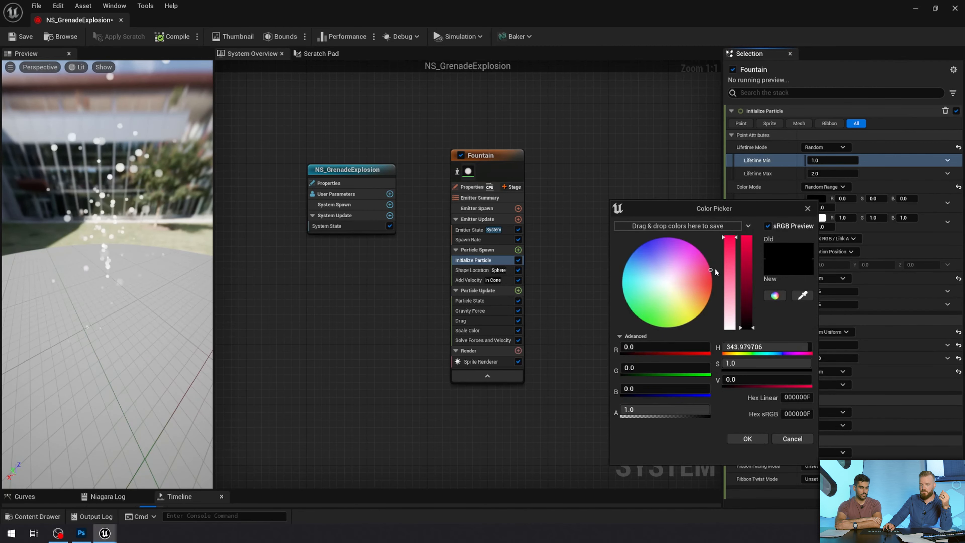
pyautogui.click(746, 439)
pyautogui.click(816, 199)
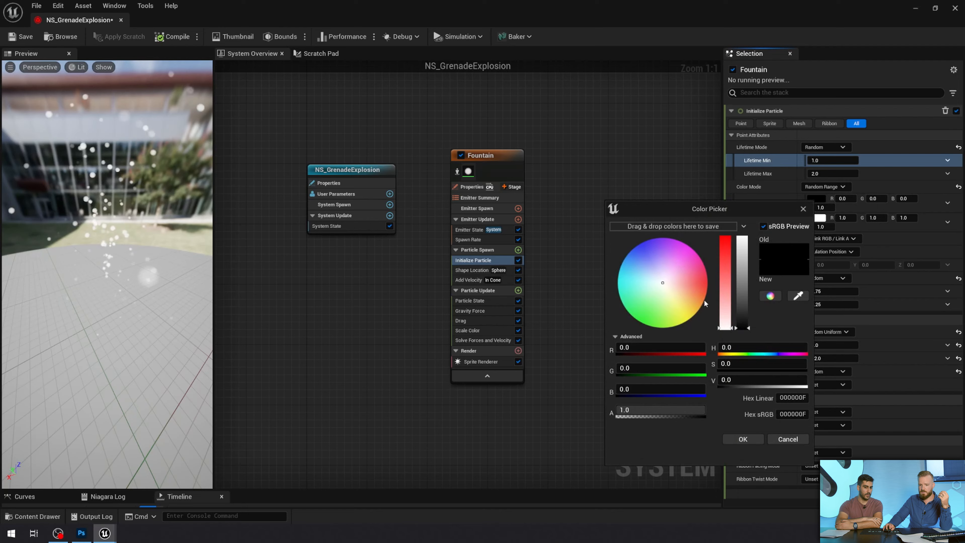
pyautogui.moveTo(747, 284); pyautogui.dragTo(751, 228)
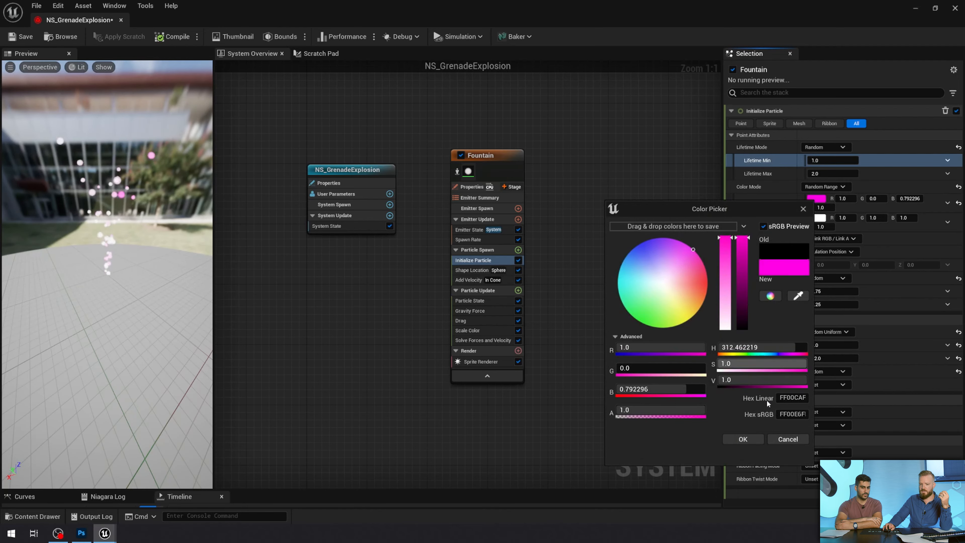
pyautogui.click(742, 439)
# Set the Color Maximum to cyan with R 0.0, G 0.901977, B 1.0
pyautogui.click(821, 227)
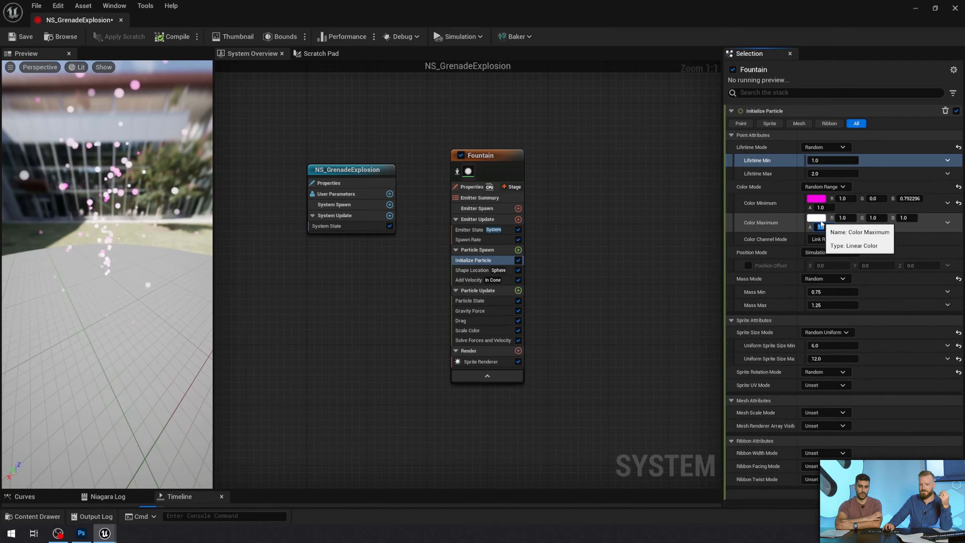
pyautogui.click(819, 219)
pyautogui.click(652, 292)
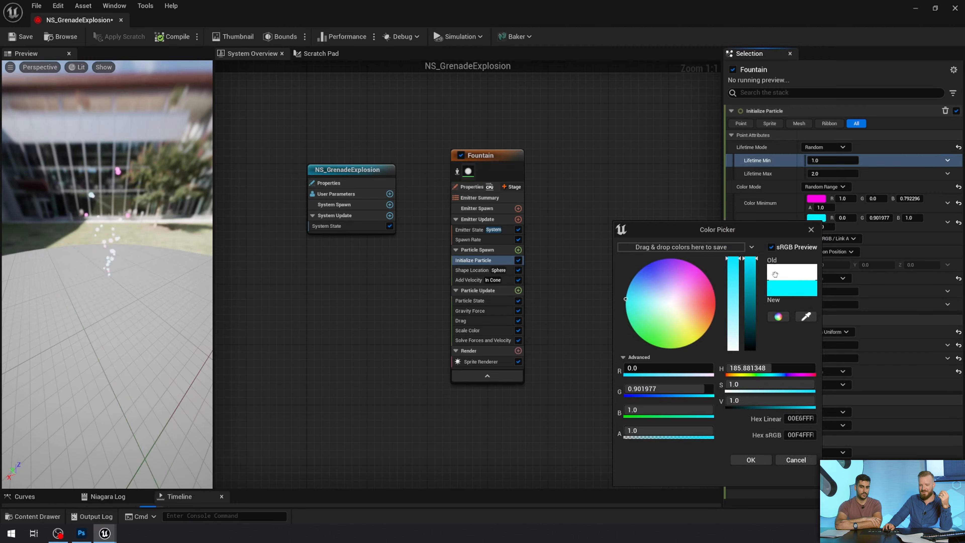
pyautogui.click(750, 460)
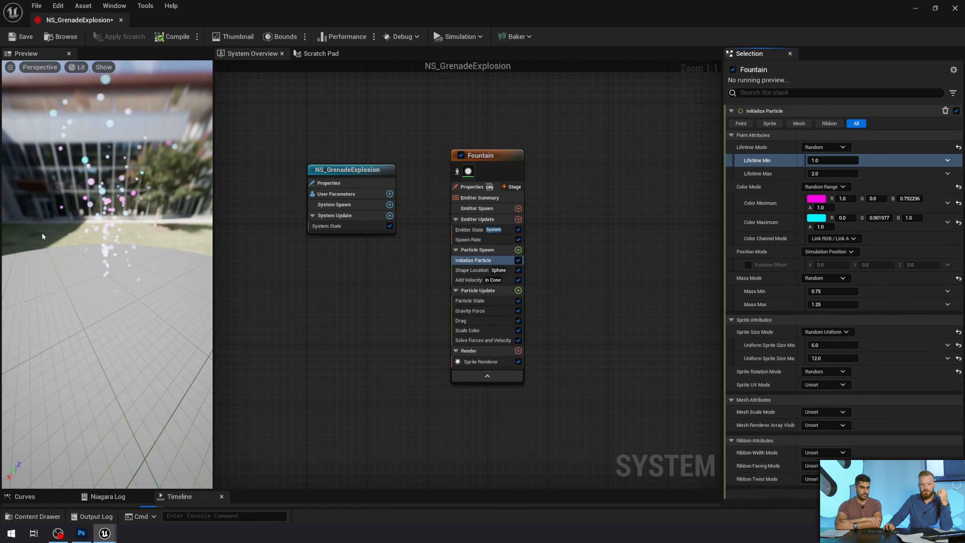
# Change the Color Channel Mode to Random Individual Channels and check the particle colors in the preview
pyautogui.moveTo(129, 281); pyautogui.dragTo(53, 259)
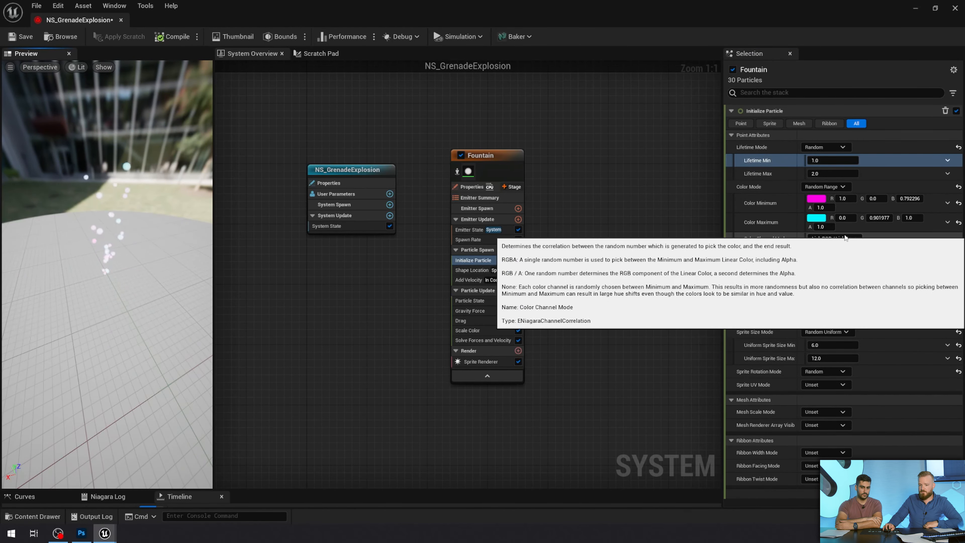
pyautogui.click(845, 241)
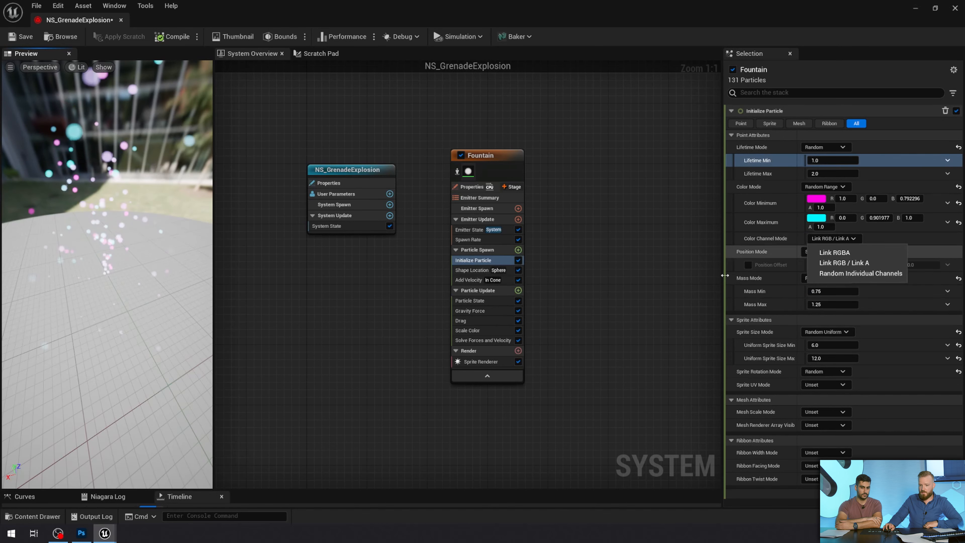
pyautogui.click(850, 274)
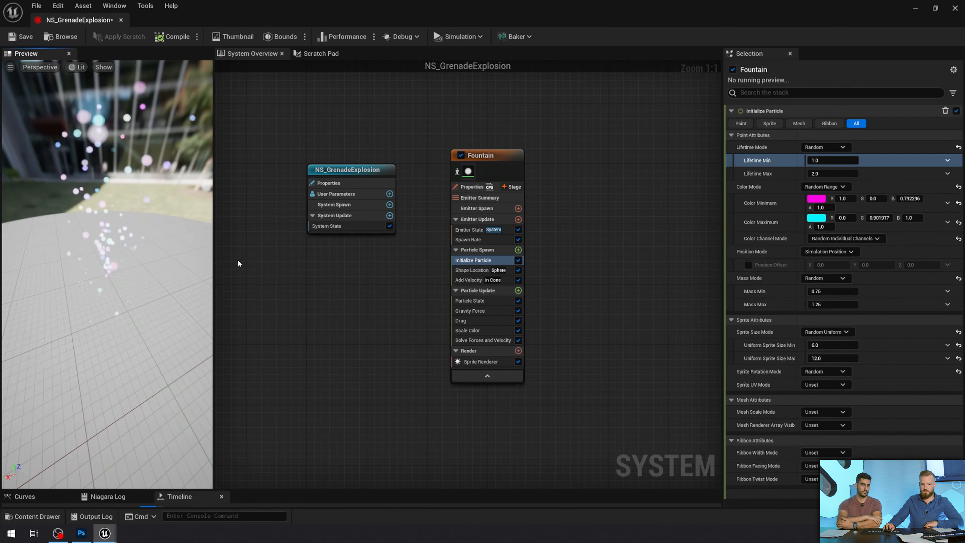
pyautogui.moveTo(57, 243); pyautogui.dragTo(62, 239)
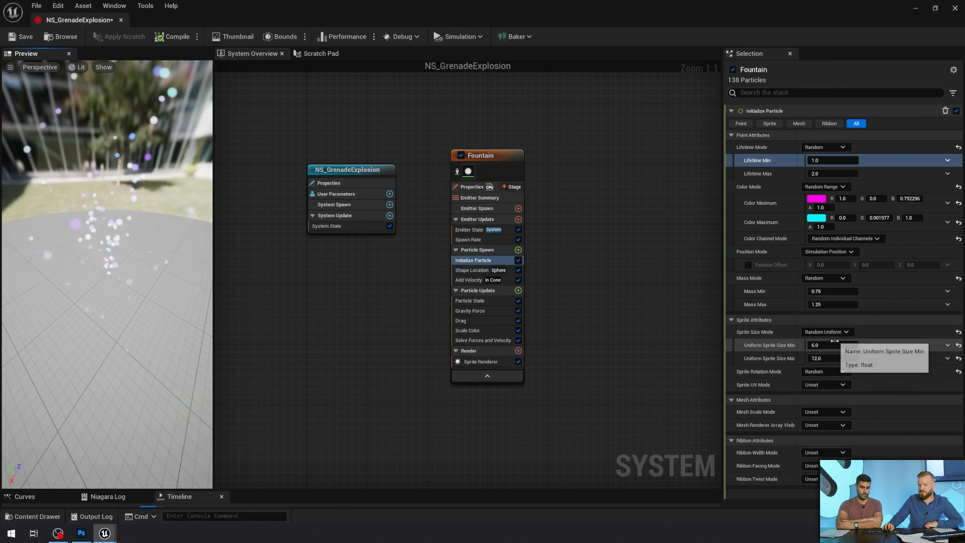
# Keep the Random Uniform sprite size mode and set Uniform Sprite Size Min to 2 and Max to 100
pyautogui.click(840, 332)
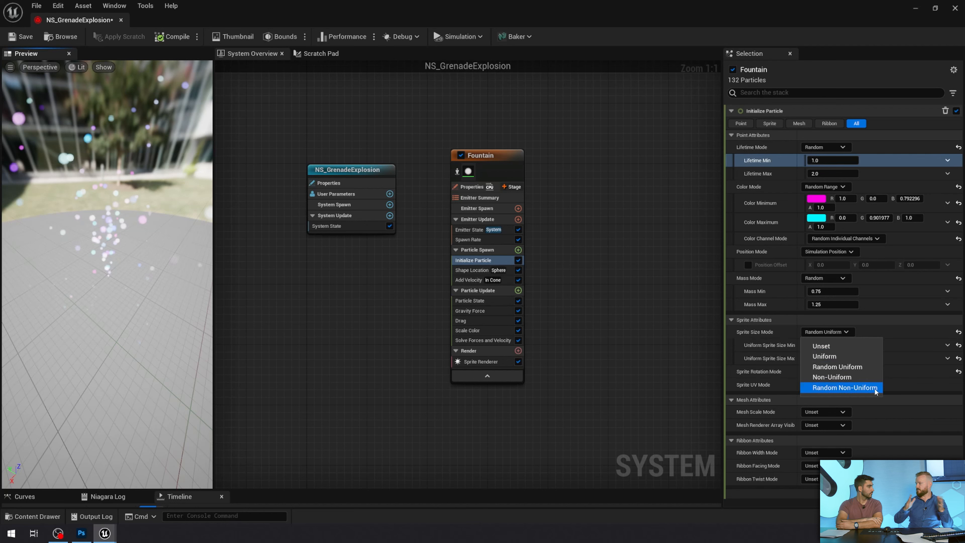
pyautogui.click(742, 354)
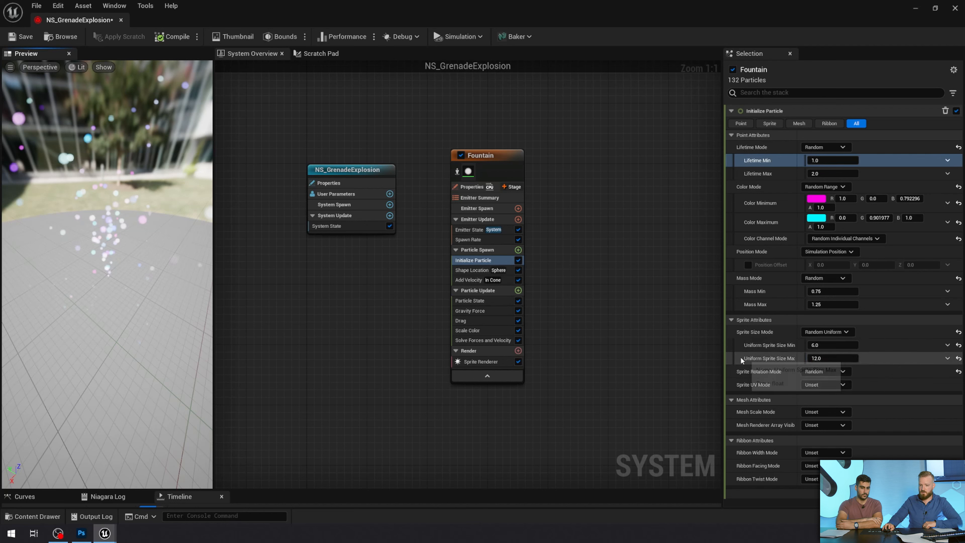
pyautogui.click(830, 344)
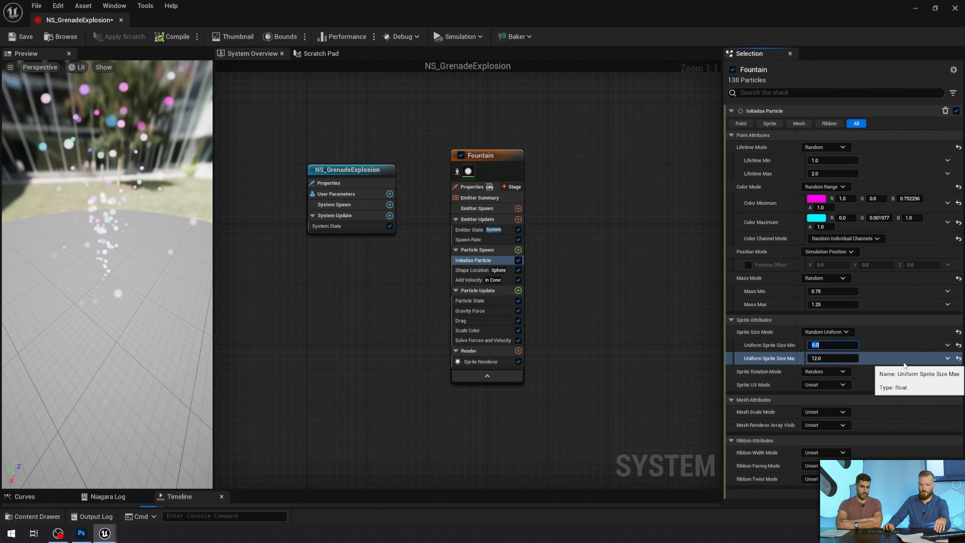
pyautogui.write('2')
pyautogui.press('Return')
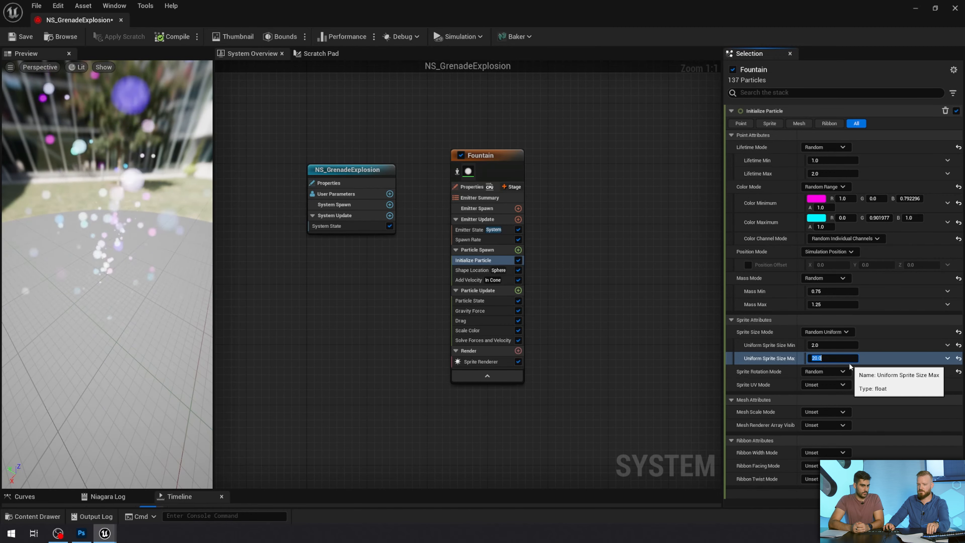
pyautogui.write('100')
pyautogui.press('Return')
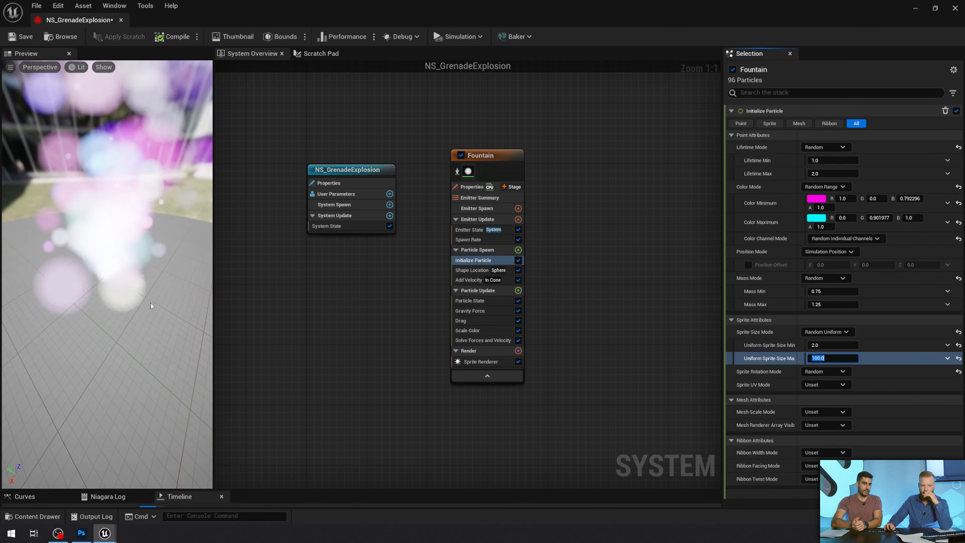
pyautogui.moveTo(151, 304); pyautogui.dragTo(148, 283)
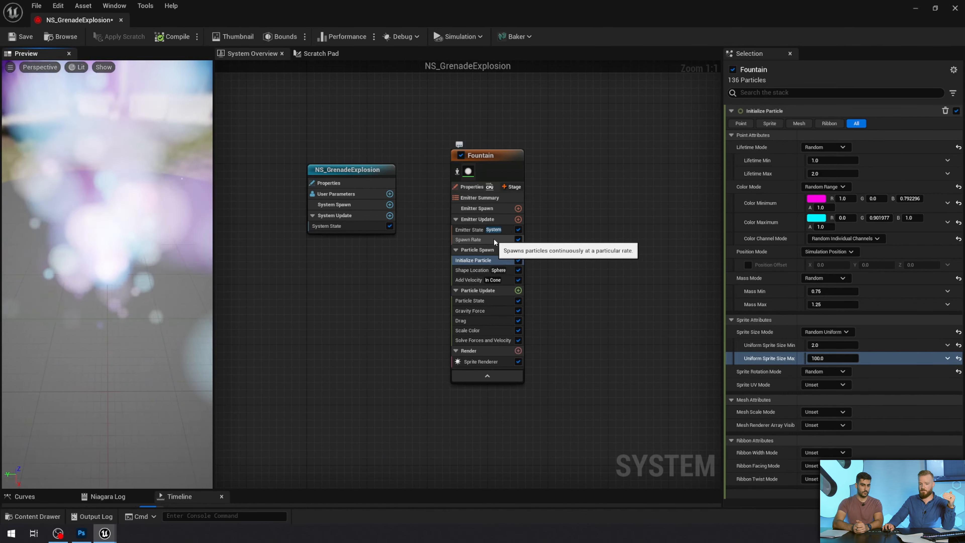
# Examine the Fountain's Spawn Rate module and the resulting particle density in the preview
pyautogui.click(493, 239)
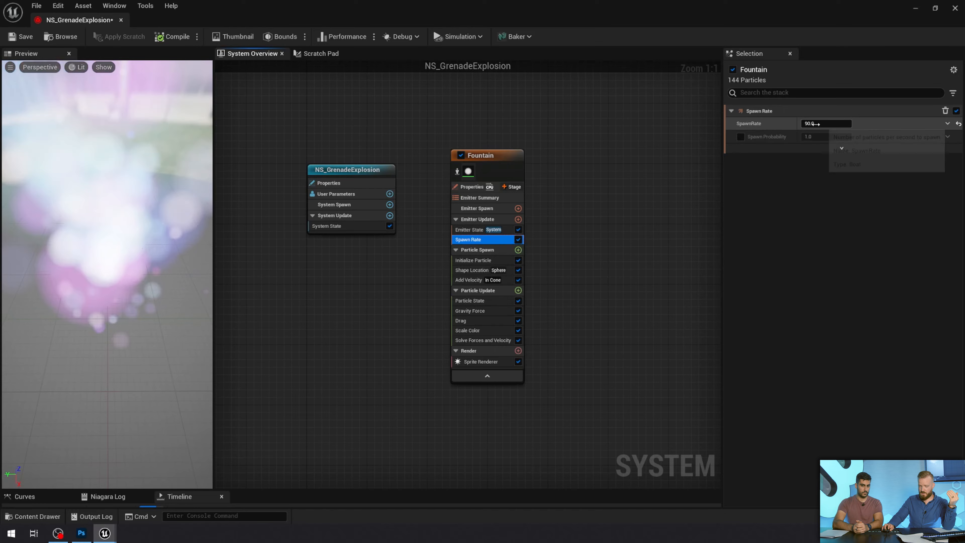
pyautogui.click(813, 124)
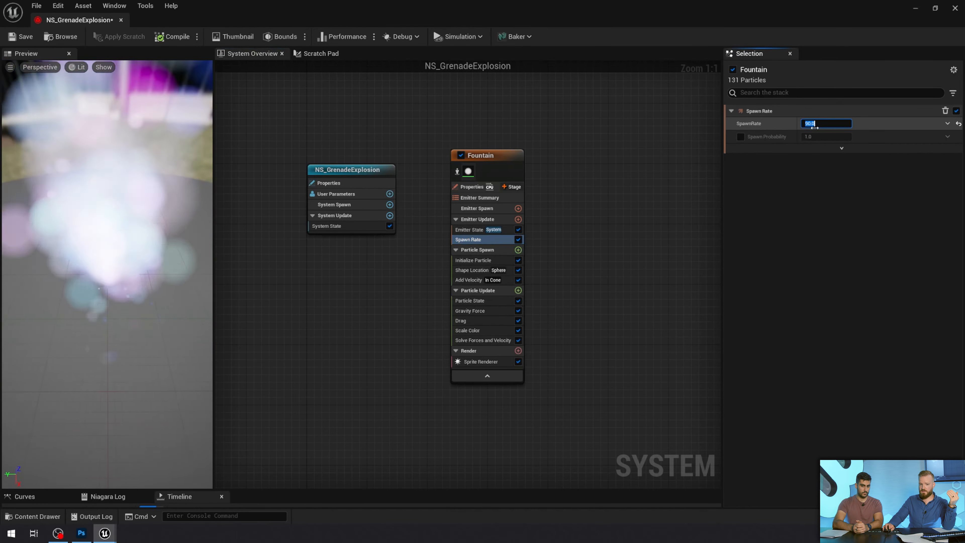
pyautogui.moveTo(149, 316); pyautogui.dragTo(106, 285)
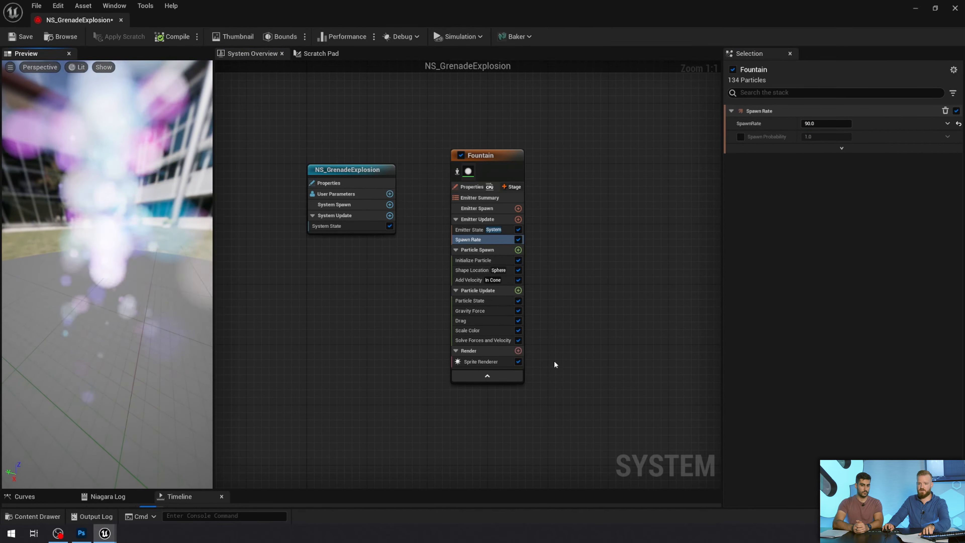
# Try Spawn Rate values of 1 and 5000 on the Fountain emitter to compare particle density
pyautogui.click(824, 124)
pyautogui.write('1')
pyautogui.press('Return')
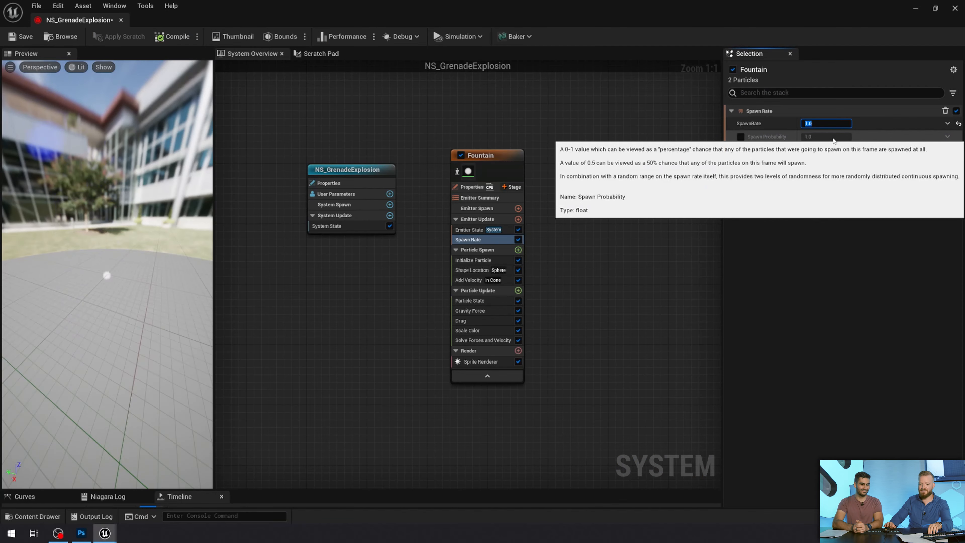
pyautogui.write('00')
pyautogui.press('Return')
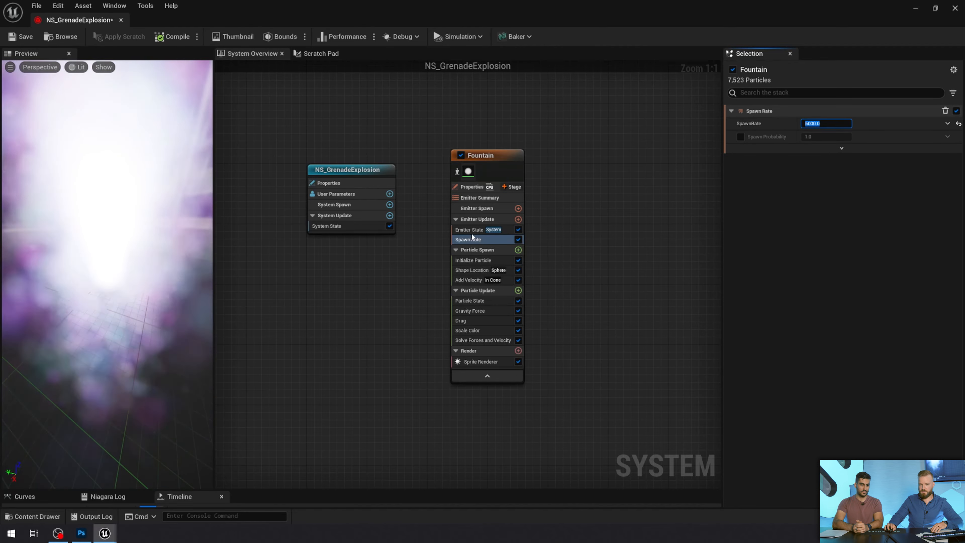
# Add a Spawn Burst Instantaneous module to the Fountain's Emitter Update group
pyautogui.click(481, 241)
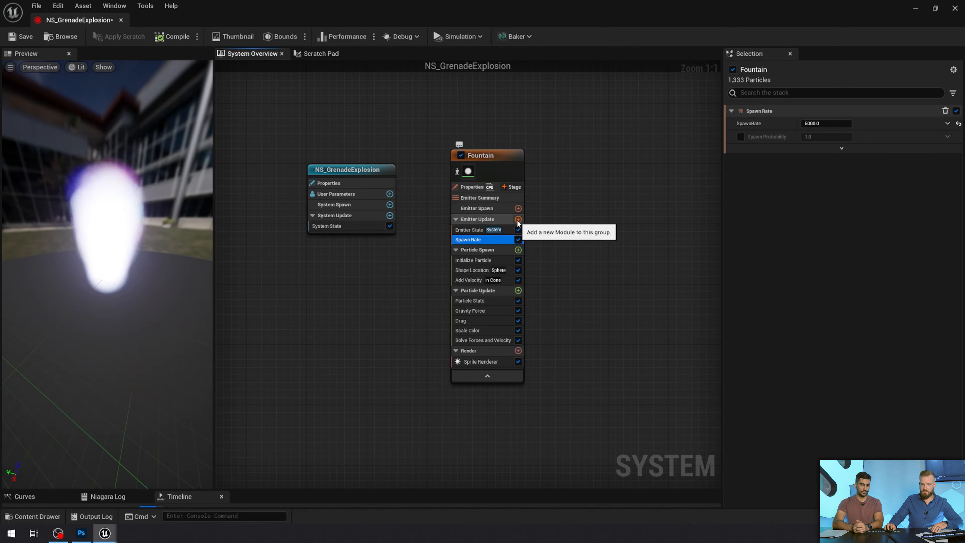
pyautogui.click(518, 218)
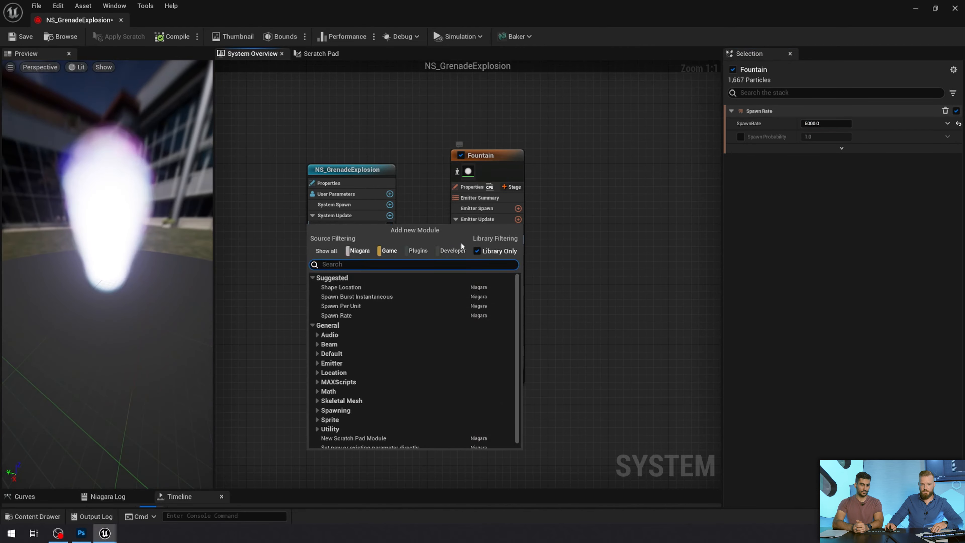
pyautogui.click(379, 295)
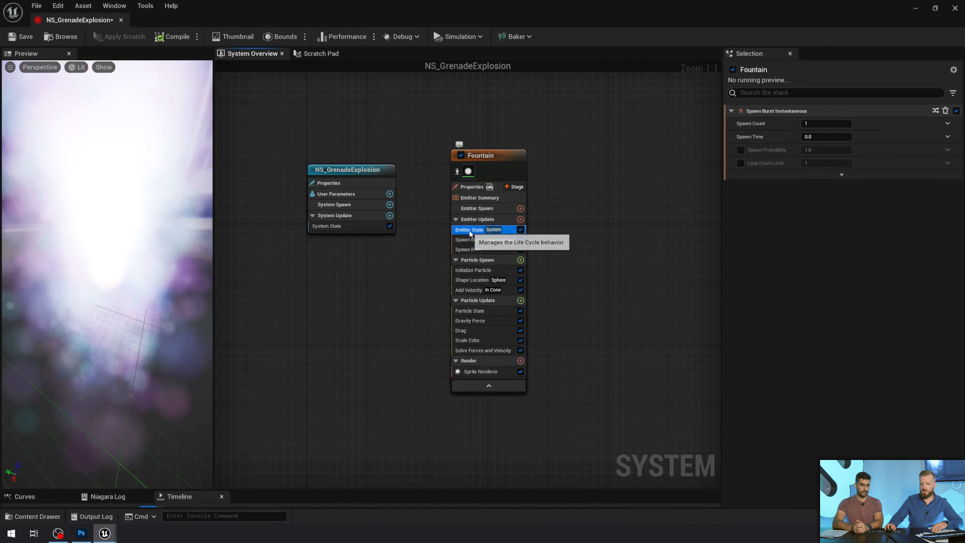
# Set the SpawnRate value of the Fountain's Spawn Rate module to 50
pyautogui.click(470, 229)
pyautogui.click(478, 249)
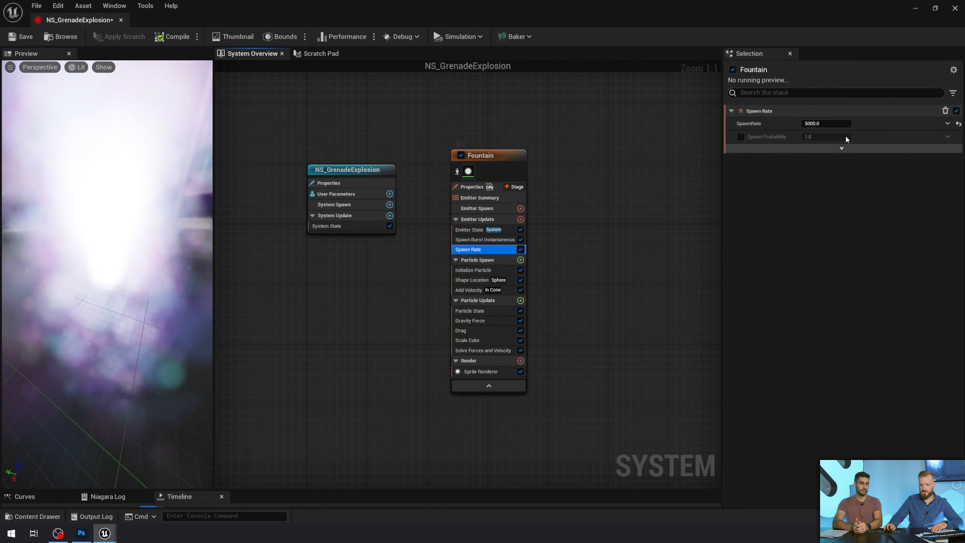
pyautogui.click(825, 123)
pyautogui.write('50')
pyautogui.press('Return')
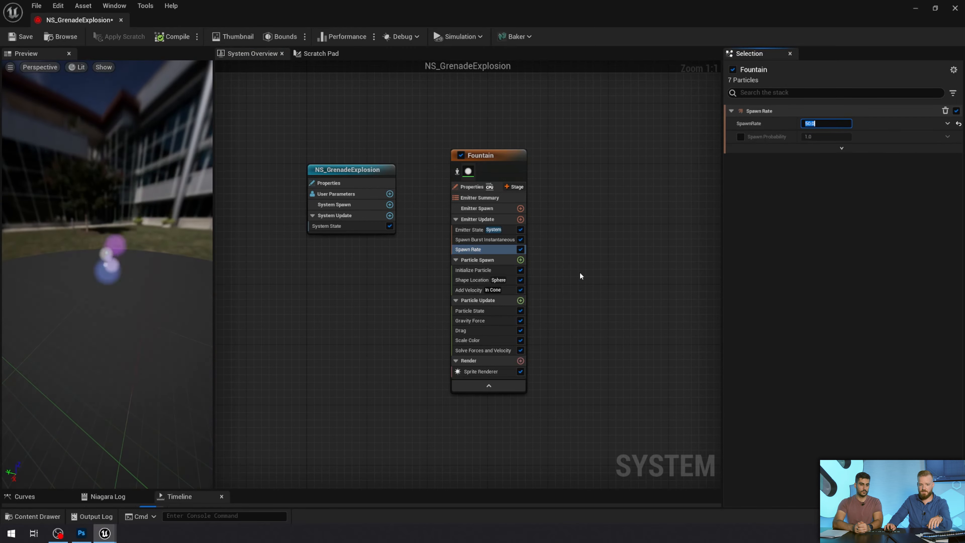
# Set the Spawn Burst Instantaneous module's Spawn Count to 500, and disable that module while Spawn Rate stays enabled
pyautogui.click(482, 239)
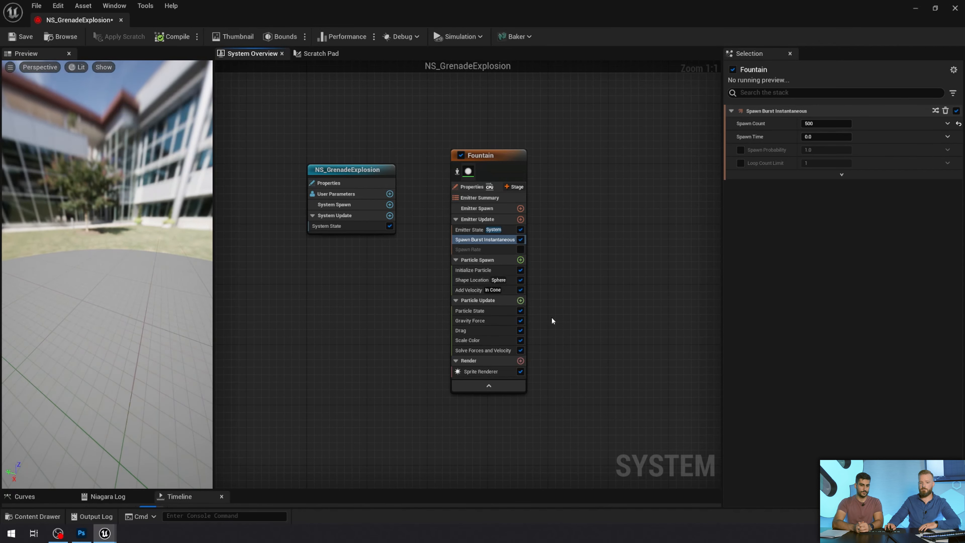
pyautogui.click(520, 239)
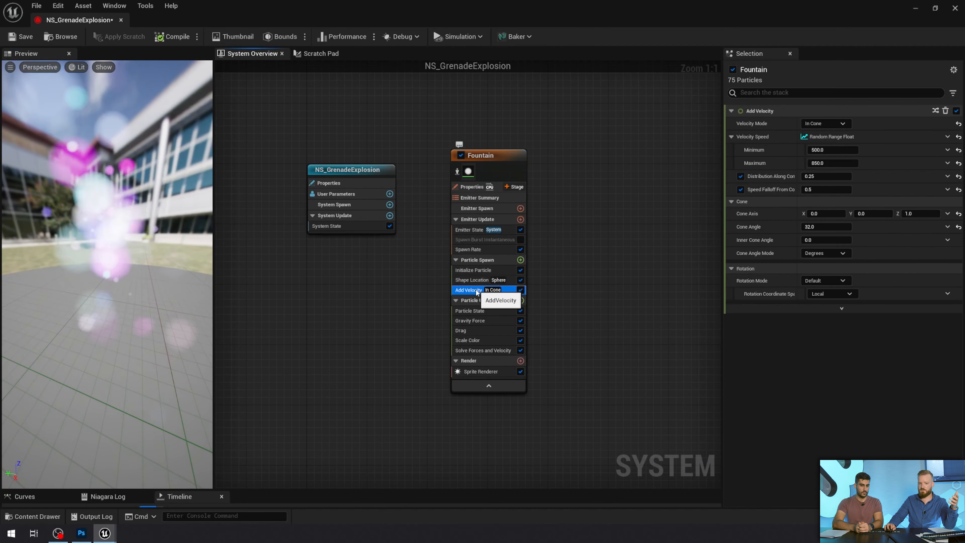
# Try the Linear velocity mode in the Add Velocity module and examine its Z velocity
pyautogui.click(467, 289)
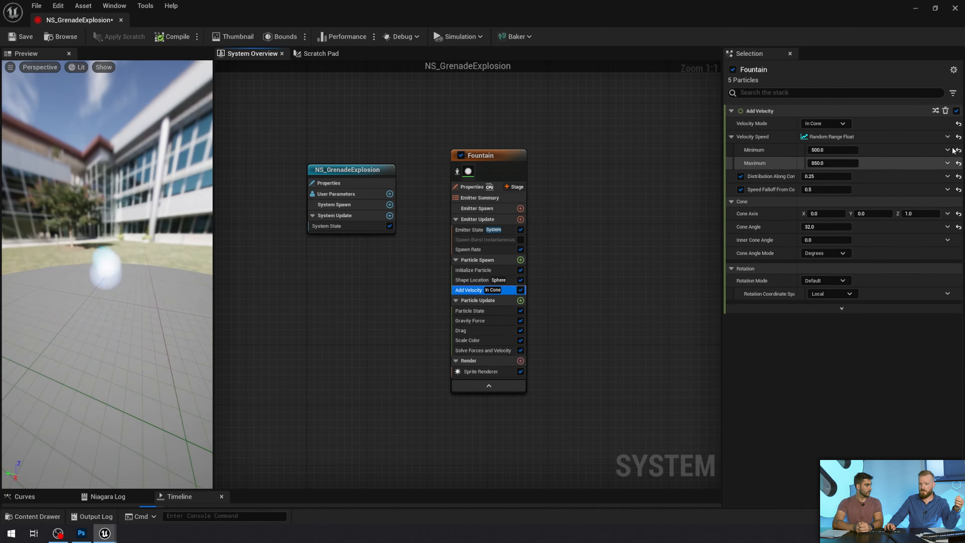
pyautogui.click(832, 125)
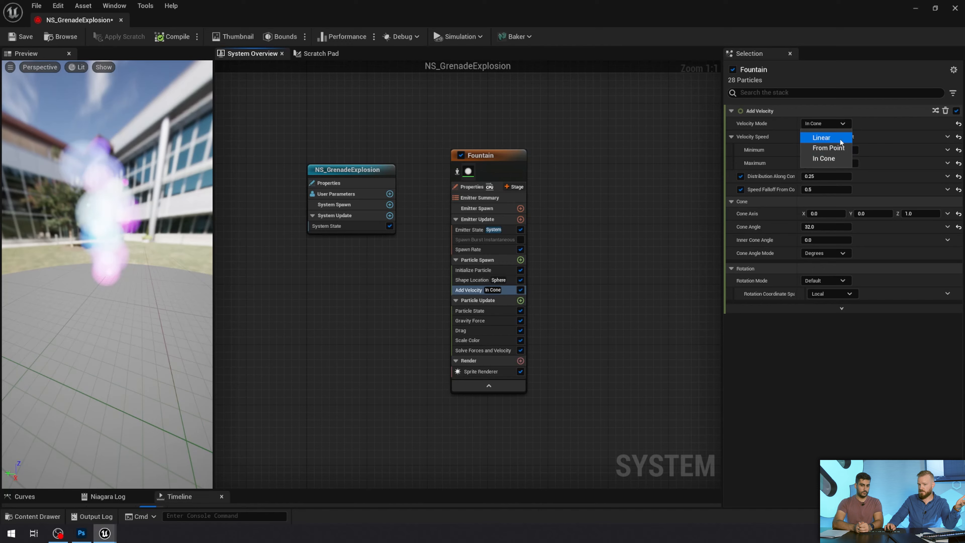
pyautogui.click(826, 137)
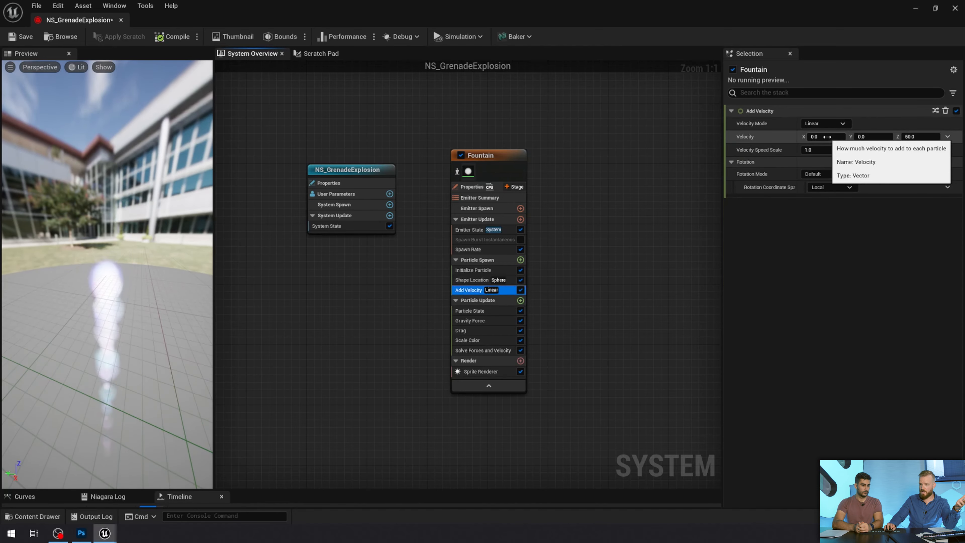
pyautogui.click(928, 138)
pyautogui.click(927, 137)
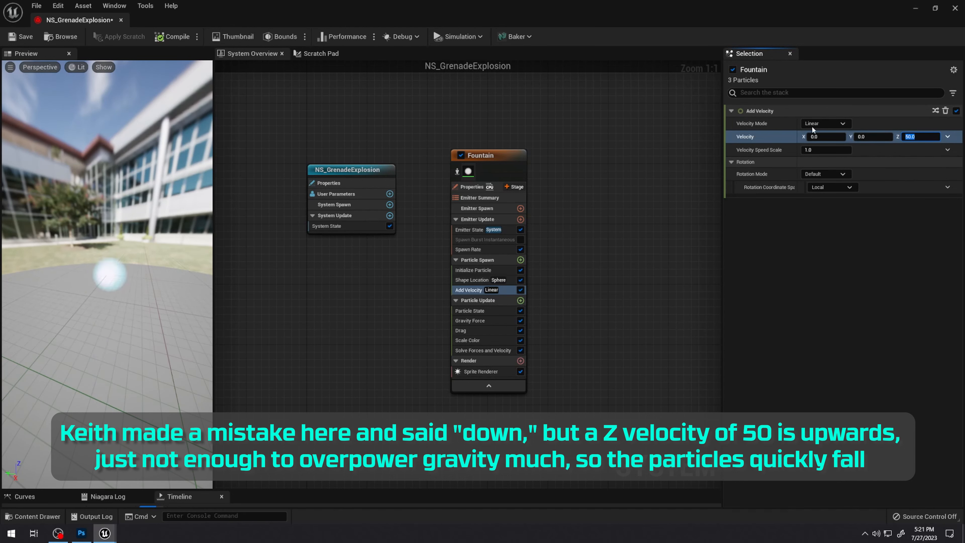
# Switch the Add Velocity mode to From Point and set the Origin Offset Z to -50
pyautogui.click(828, 148)
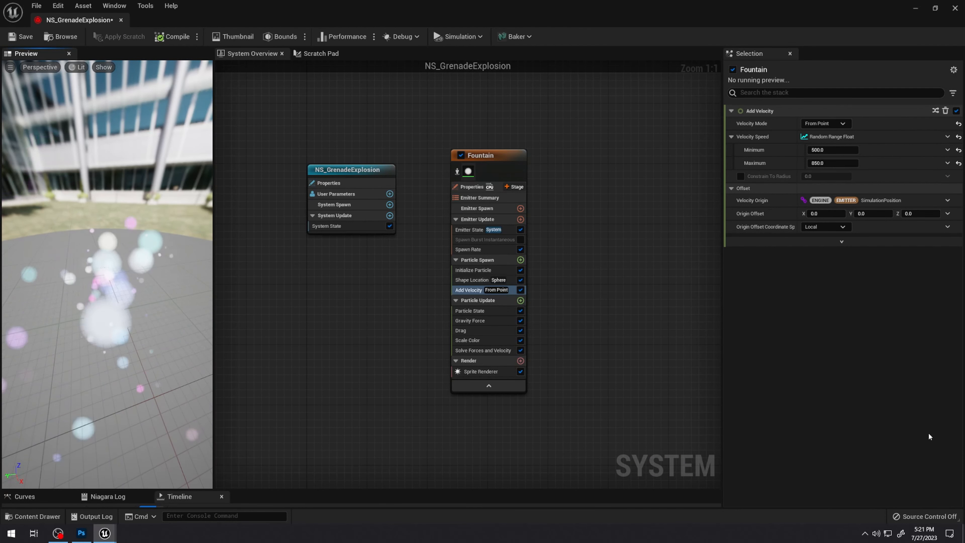
pyautogui.click(926, 213)
pyautogui.write('-50')
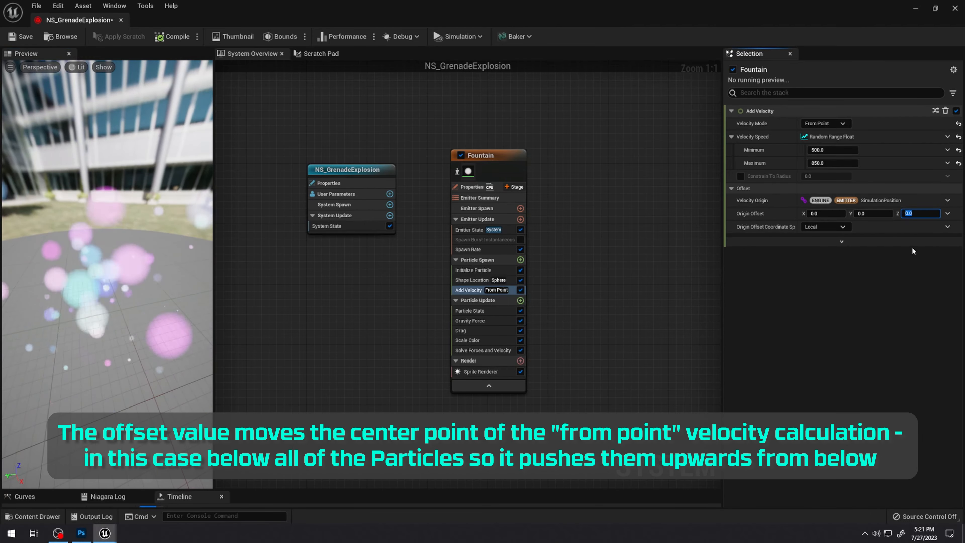
pyautogui.press('Return')
pyautogui.moveTo(121, 248)
pyautogui.mouseDown()
pyautogui.moveTo(163, 243)
pyautogui.moveTo(122, 248)
pyautogui.mouseUp()
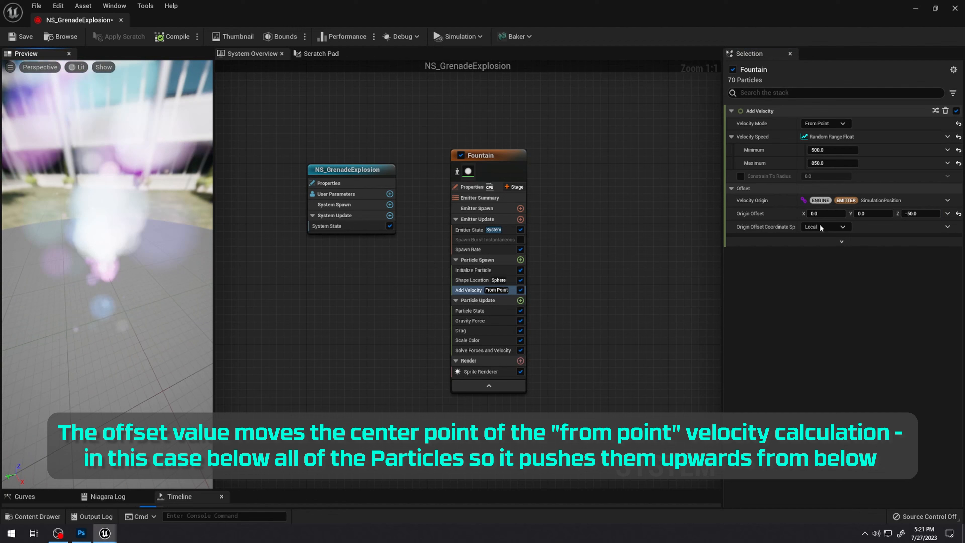
# Set the Add Velocity module's Velocity Speed Minimum to 50 and Maximum to 150
pyautogui.click(839, 152)
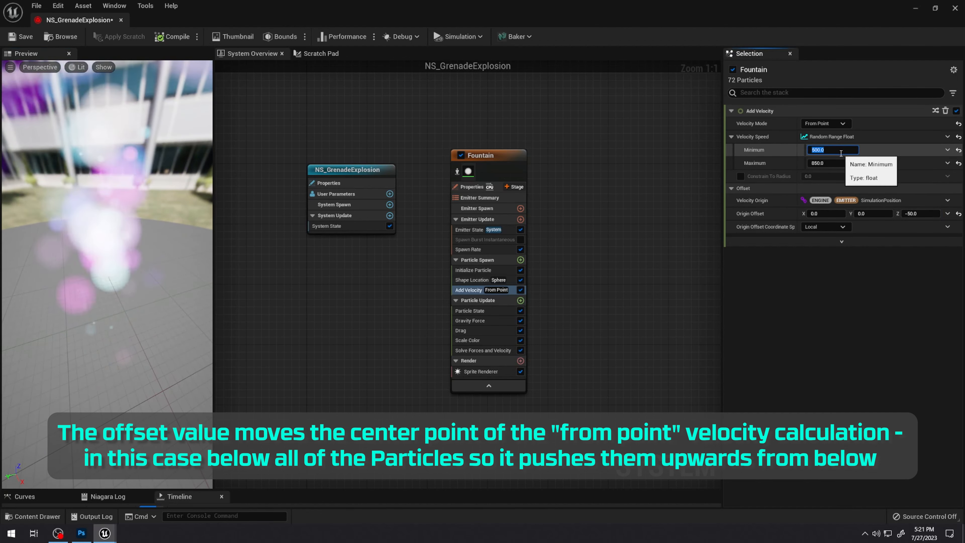
pyautogui.moveTo(138, 246); pyautogui.dragTo(163, 247)
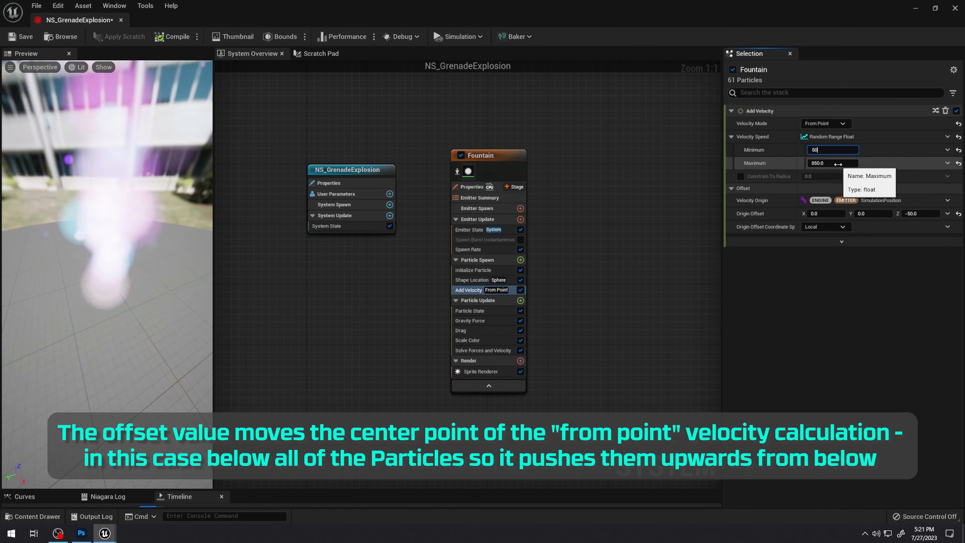
pyautogui.moveTo(140, 318)
pyautogui.mouseDown()
pyautogui.moveTo(140, 285)
pyautogui.moveTo(140, 318)
pyautogui.mouseUp()
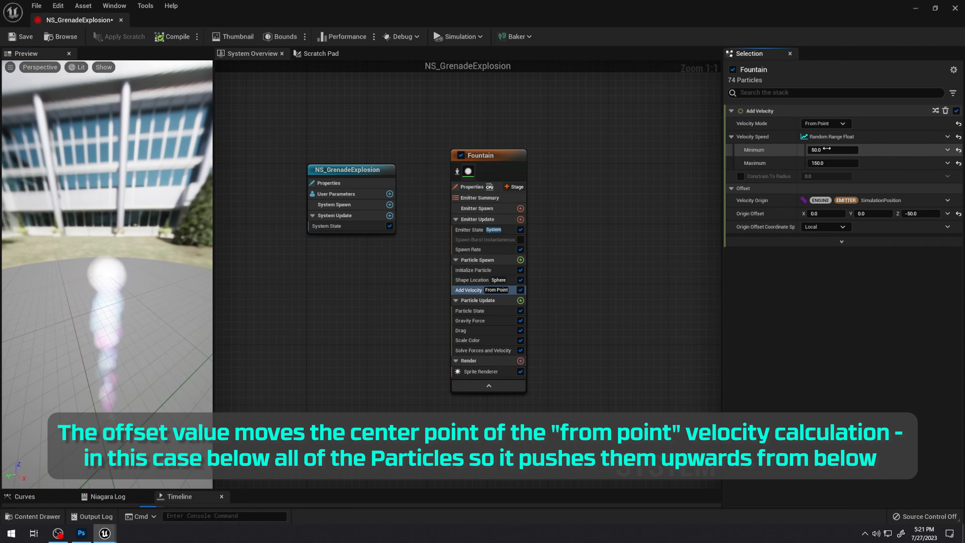
# Try a Velocity Speed Minimum of 5000, check the particles in the preview, and set the Minimum to 15
pyautogui.write('5000')
pyautogui.press('Return')
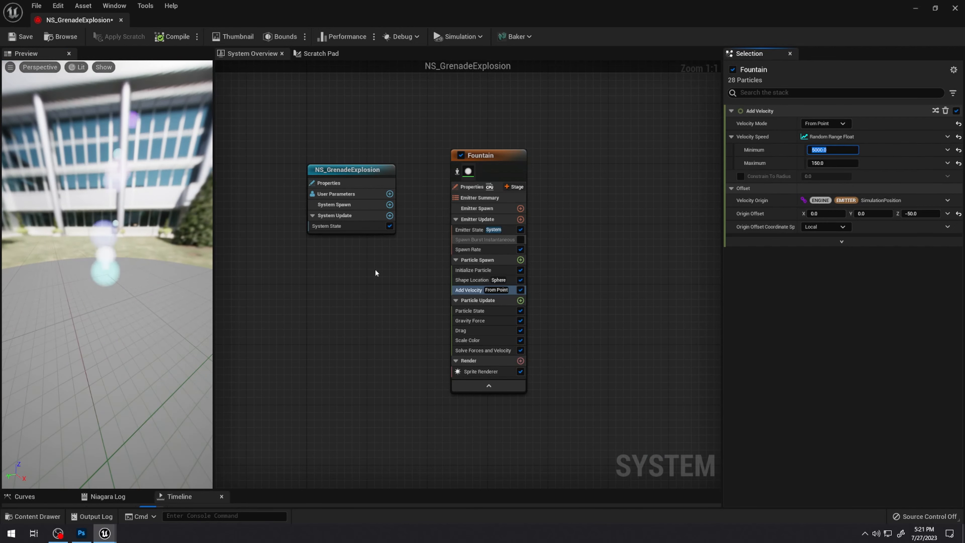
pyautogui.moveTo(144, 318); pyautogui.dragTo(150, 292)
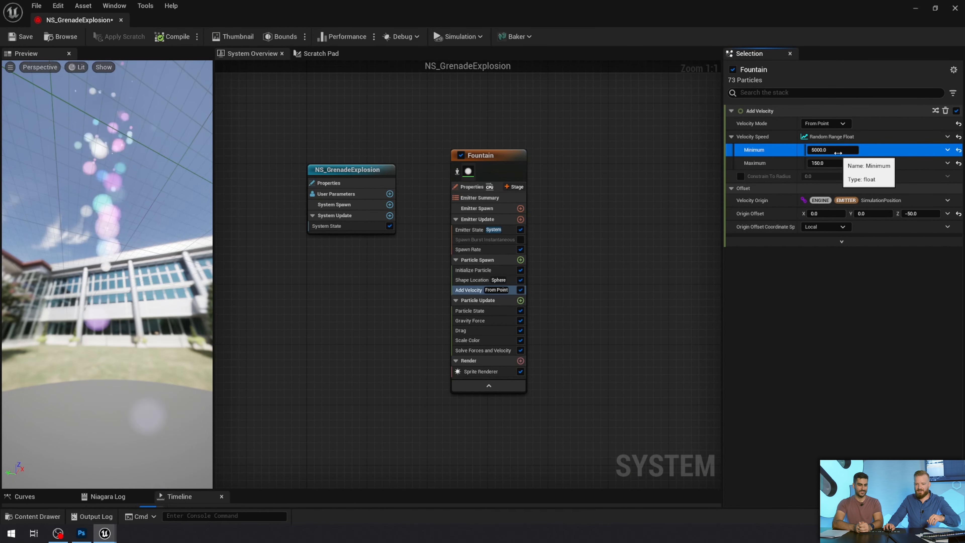
pyautogui.click(839, 150)
pyautogui.write('15')
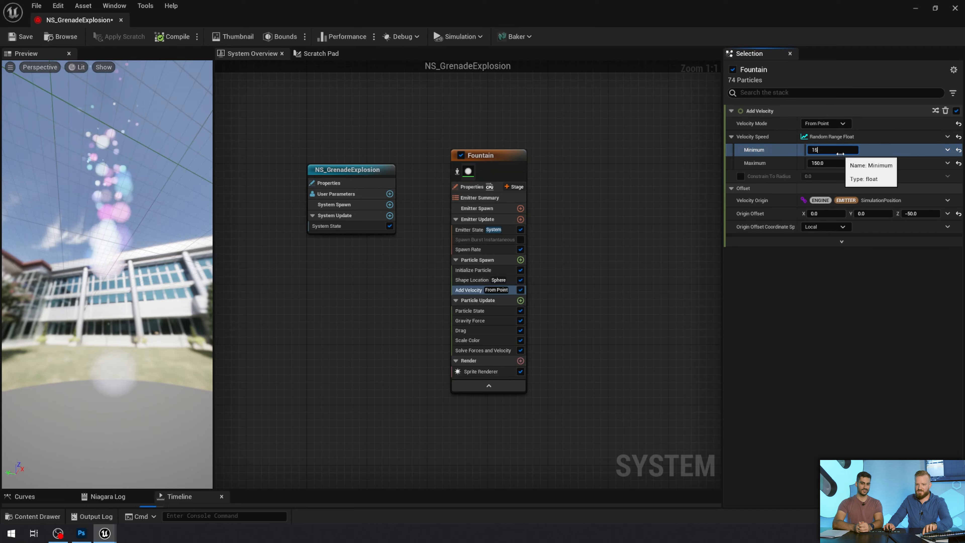
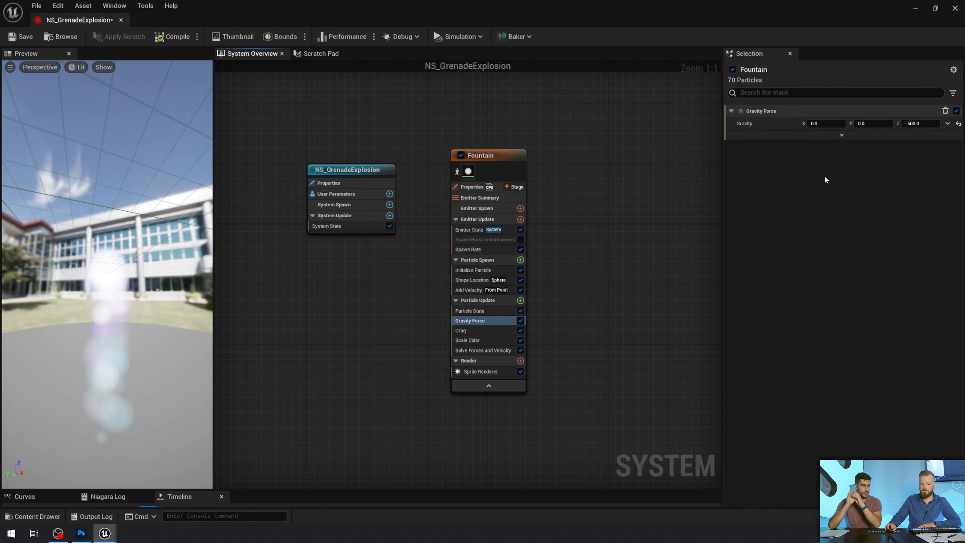
# Disable the Gravity Force module and examine the particle movement in the preview
pyautogui.click(520, 320)
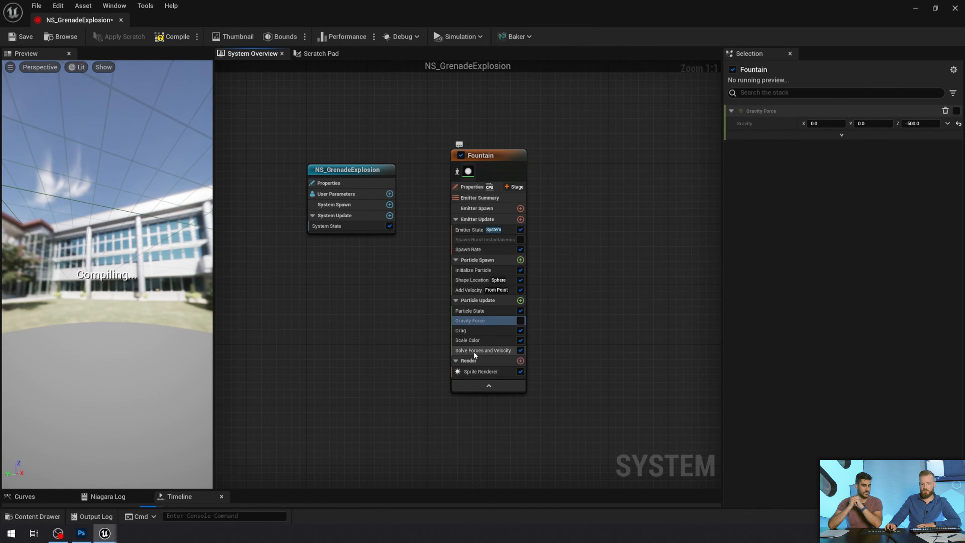
pyautogui.moveTo(123, 279); pyautogui.dragTo(152, 329)
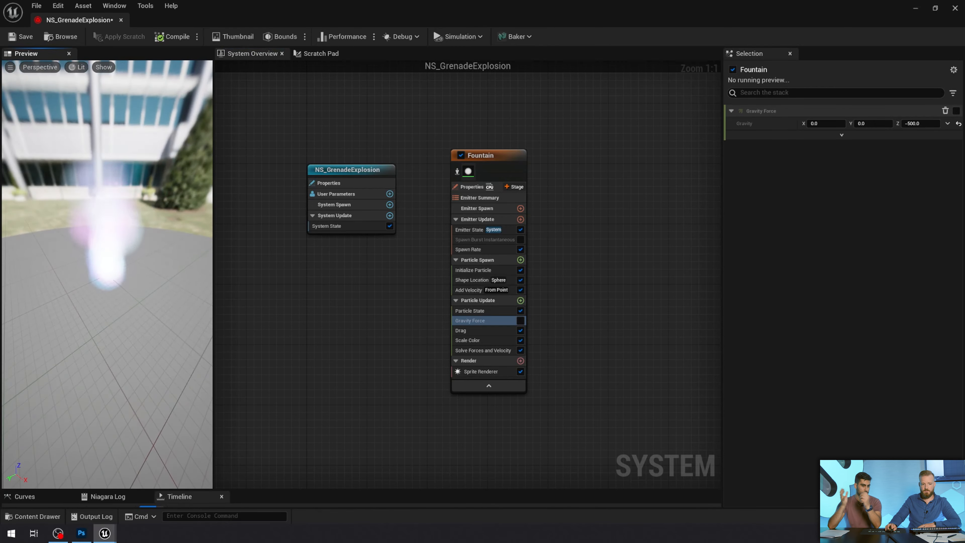
pyautogui.scroll(3, 123, 279)
pyautogui.moveTo(114, 276); pyautogui.dragTo(102, 257)
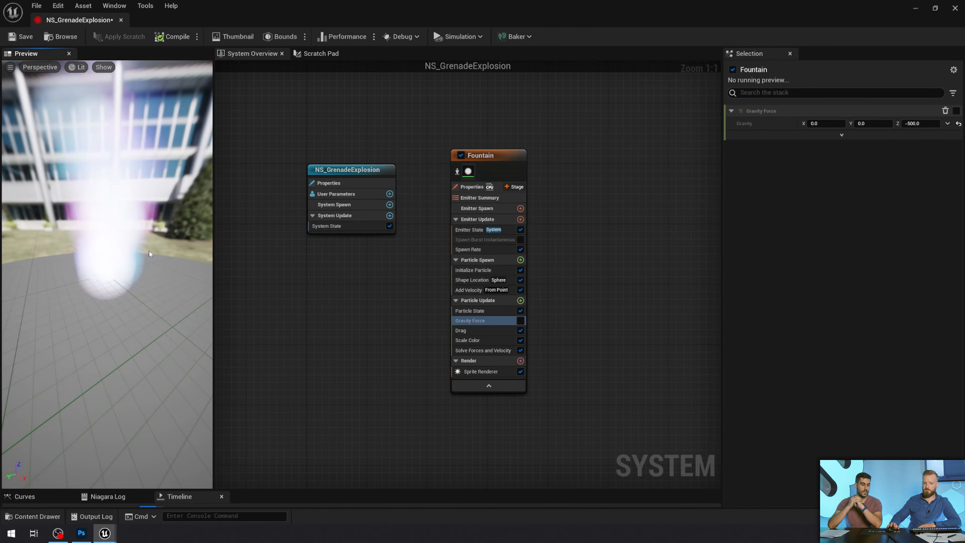
# Disable the Drag module temporarily to compare the particle movement, and enable it again
pyautogui.click(480, 330)
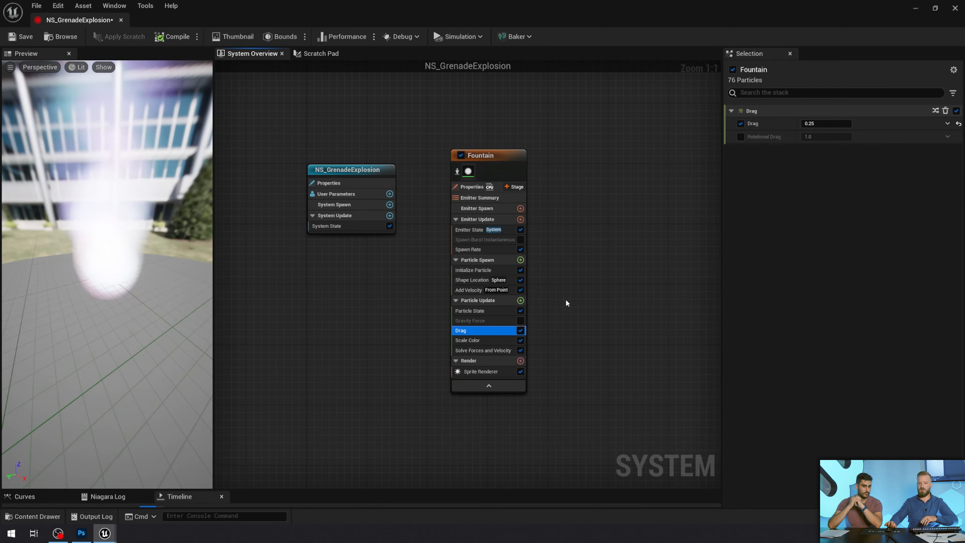
pyautogui.click(520, 330)
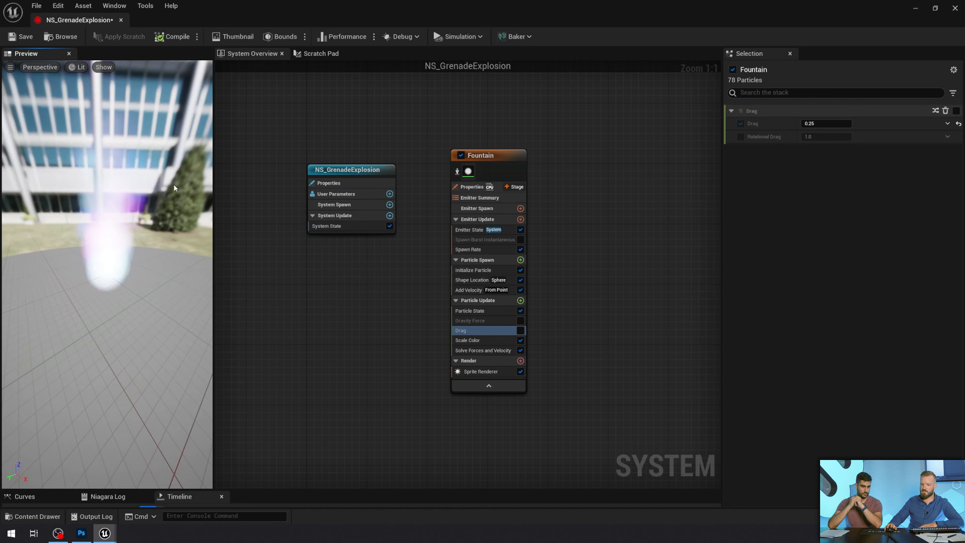
pyautogui.click(520, 330)
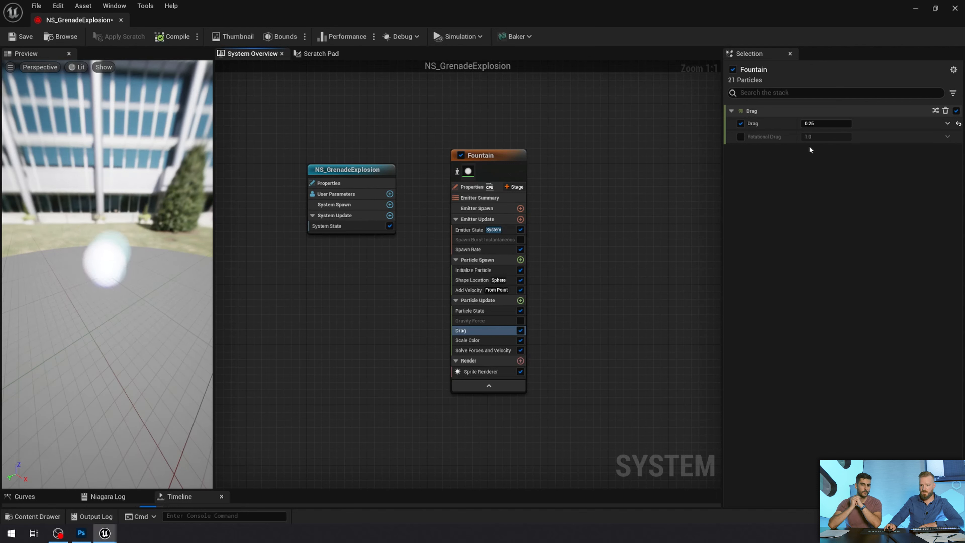
# Try a Drag value of 5, set Drag to 1, and check the particles in the preview
pyautogui.click(826, 122)
pyautogui.write('5')
pyautogui.press('Return')
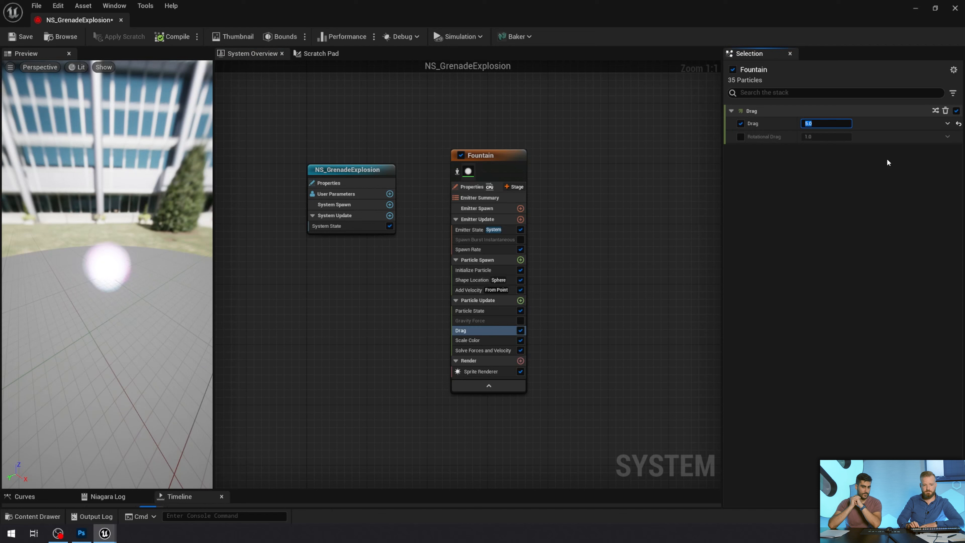
pyautogui.write('1')
pyautogui.press('Return')
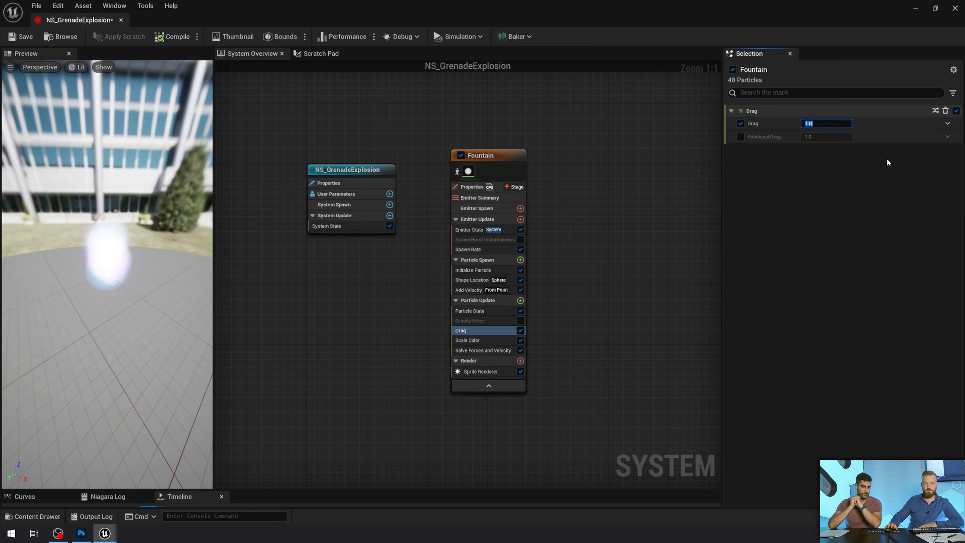
pyautogui.moveTo(197, 289); pyautogui.dragTo(210, 300)
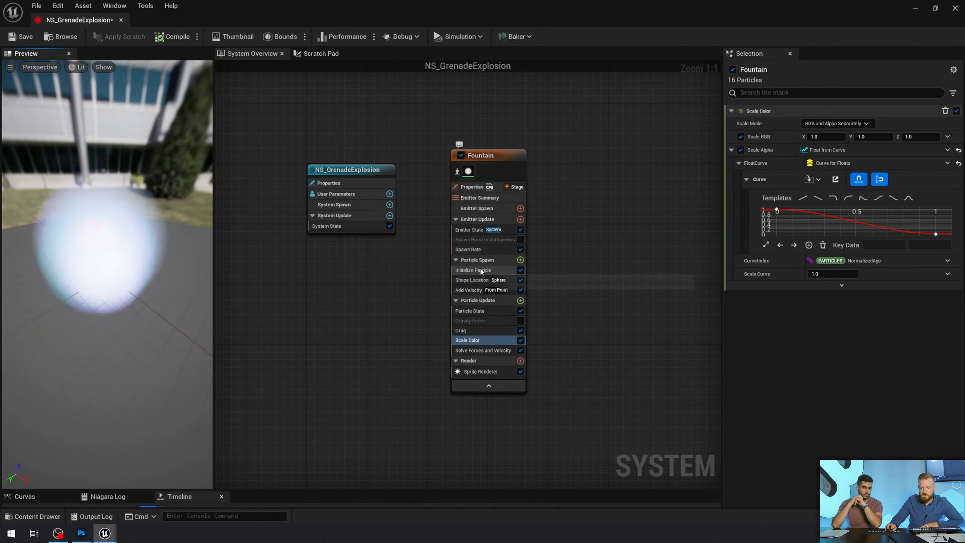
# Set the Uniform Sprite Size Max in the Initialize Particle module to 15
pyautogui.click(479, 269)
pyautogui.click(816, 358)
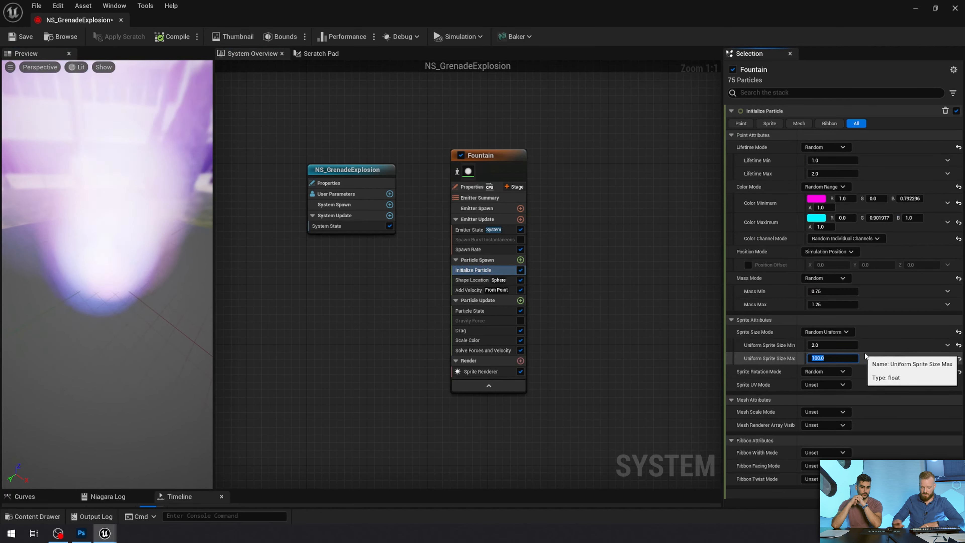
pyautogui.write('15')
pyautogui.press('Return')
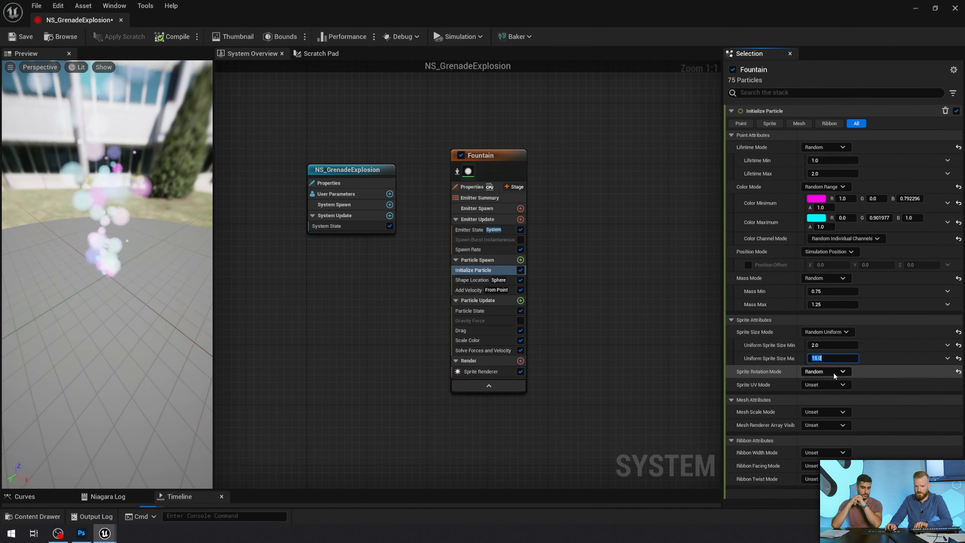
# Switch the Sprite Size Mode in the Initialize Particle module to Uniform and check the particles in the preview
pyautogui.click(845, 332)
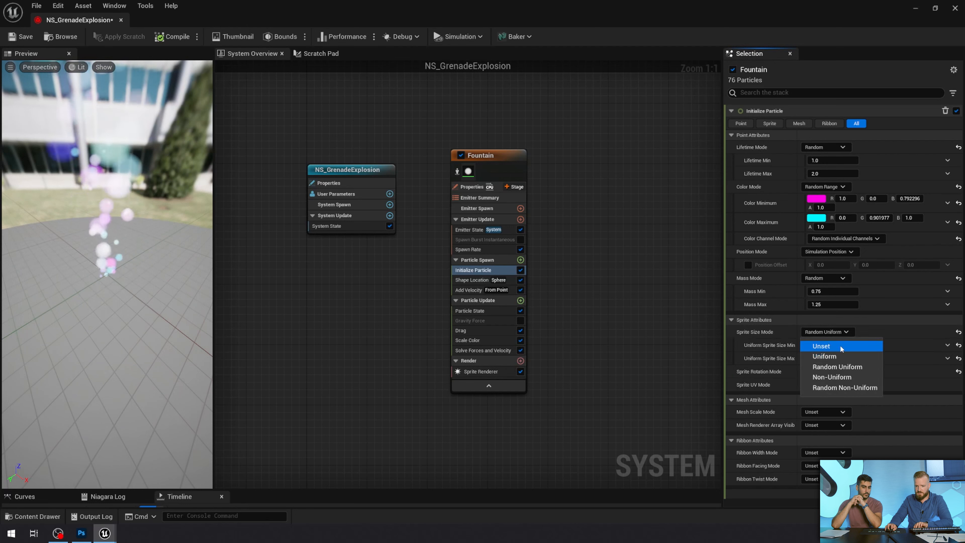
pyautogui.click(838, 356)
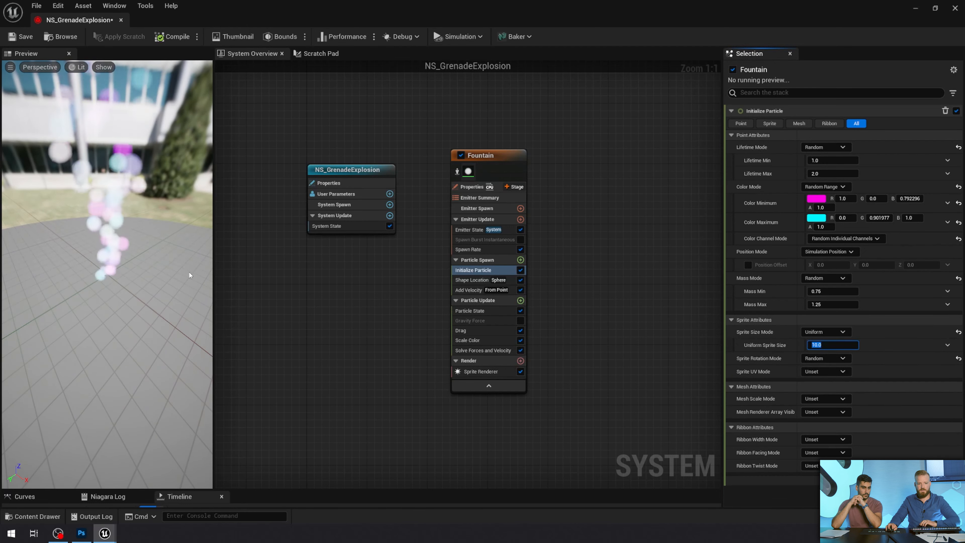
pyautogui.moveTo(190, 274); pyautogui.dragTo(121, 247)
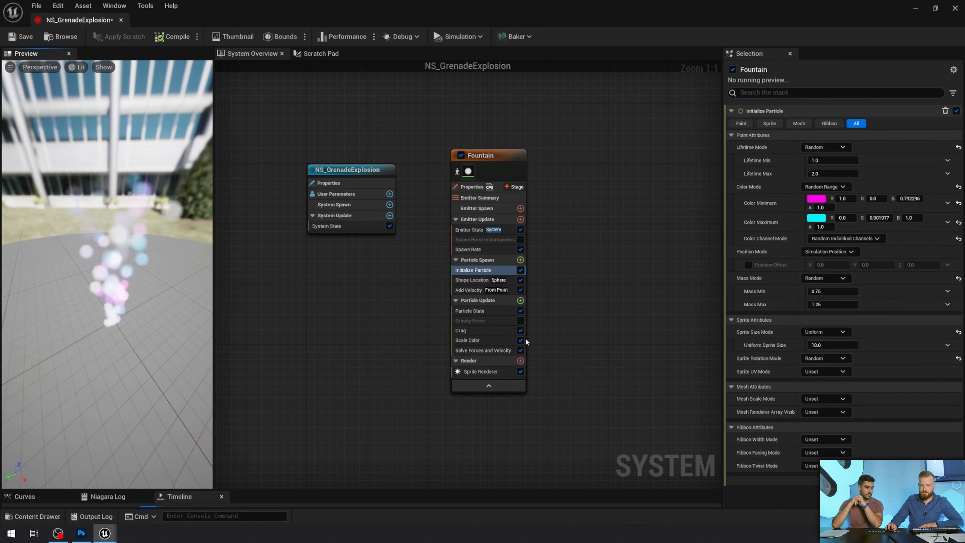
# Open the Scale Color module and inspect the keys of its Scale Alpha curve
pyautogui.click(478, 340)
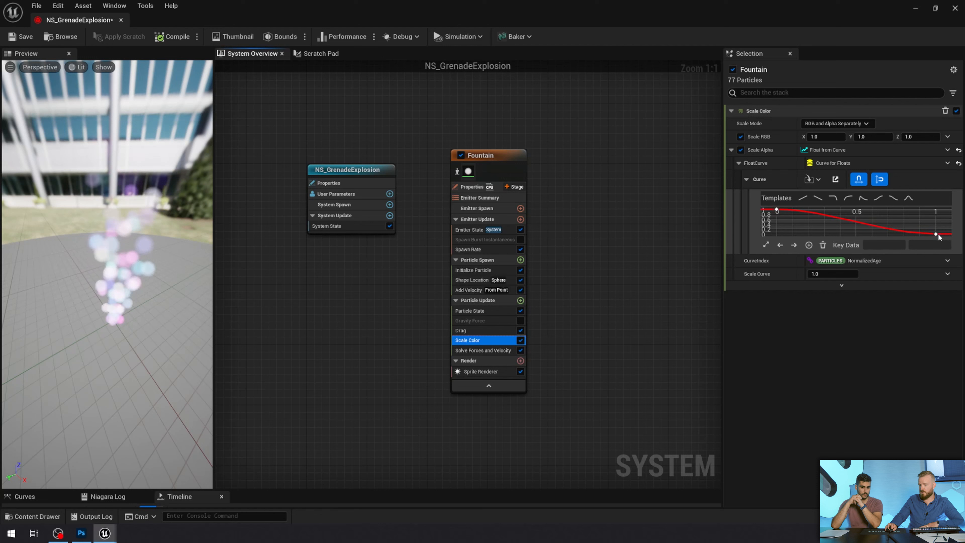
pyautogui.click(776, 210)
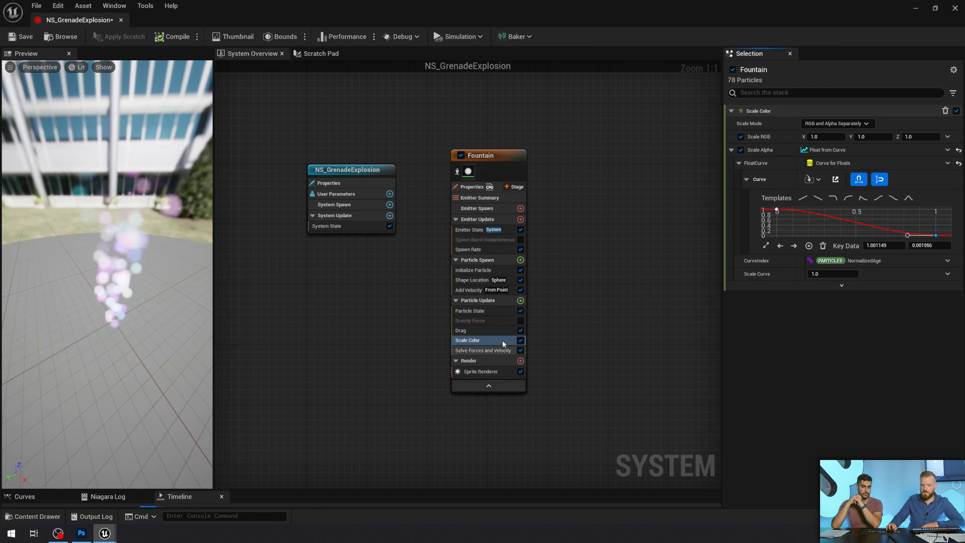
# Add a Scale Sprite Size module to the Fountain emitter's Particle Update stage
pyautogui.click(520, 300)
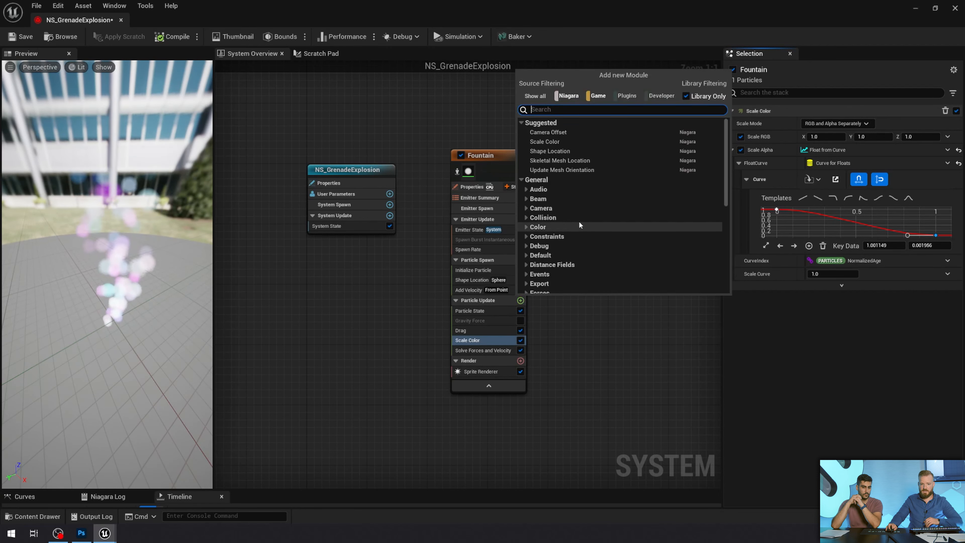
pyautogui.write('size')
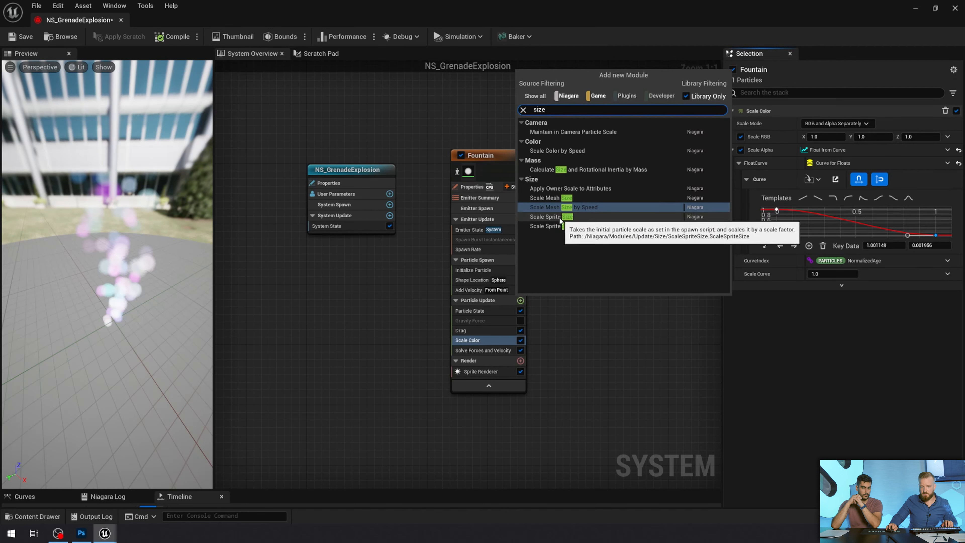
pyautogui.click(553, 216)
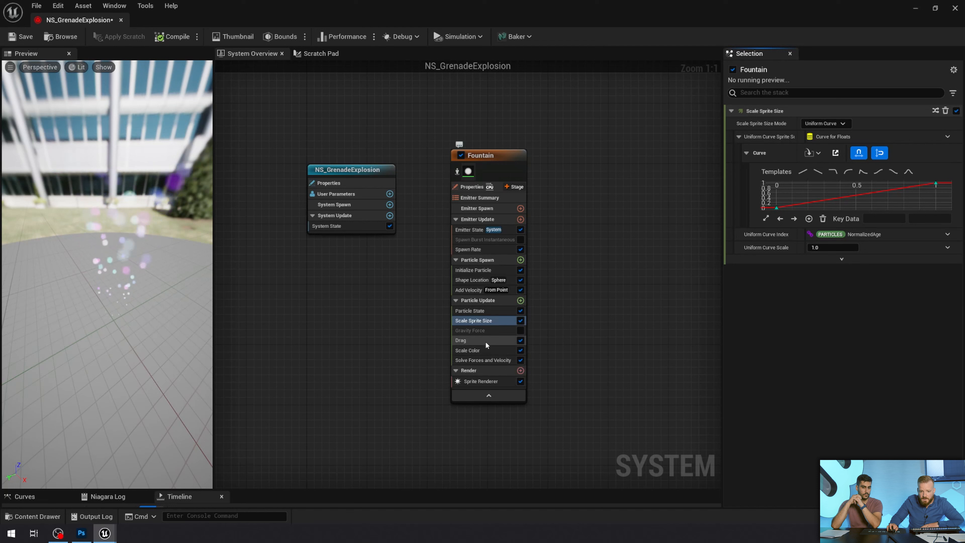
# Examine the Scale Sprite Size module's default curve and how the particles change size in the preview
pyautogui.click(488, 321)
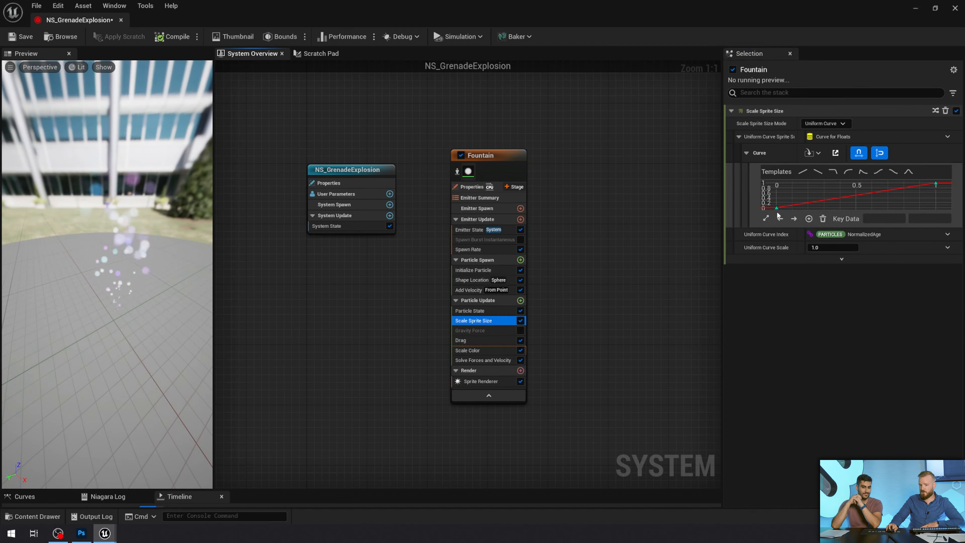
pyautogui.moveTo(777, 210)
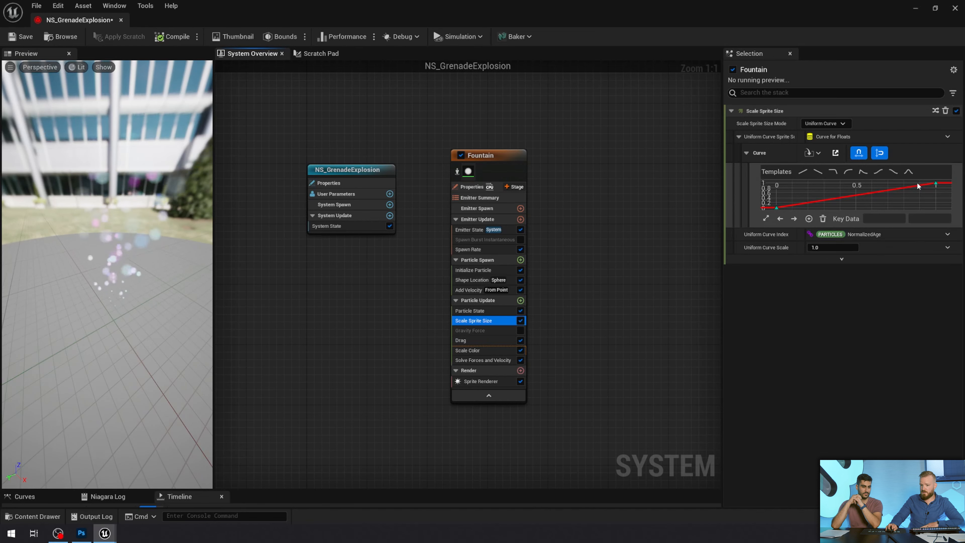
pyautogui.moveTo(936, 186)
pyautogui.moveTo(119, 374); pyautogui.dragTo(123, 355)
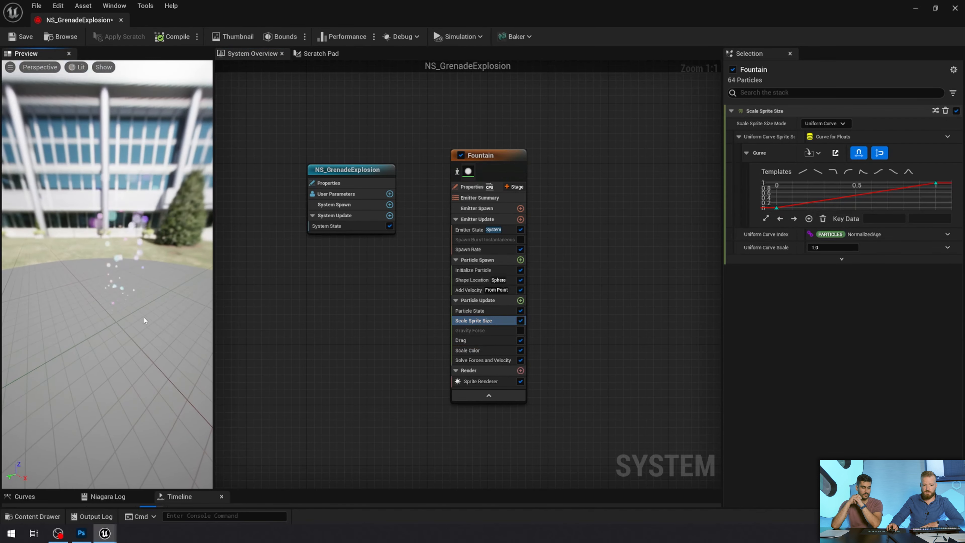
pyautogui.scroll(5, 119, 375)
pyautogui.scroll(-5, 119, 374)
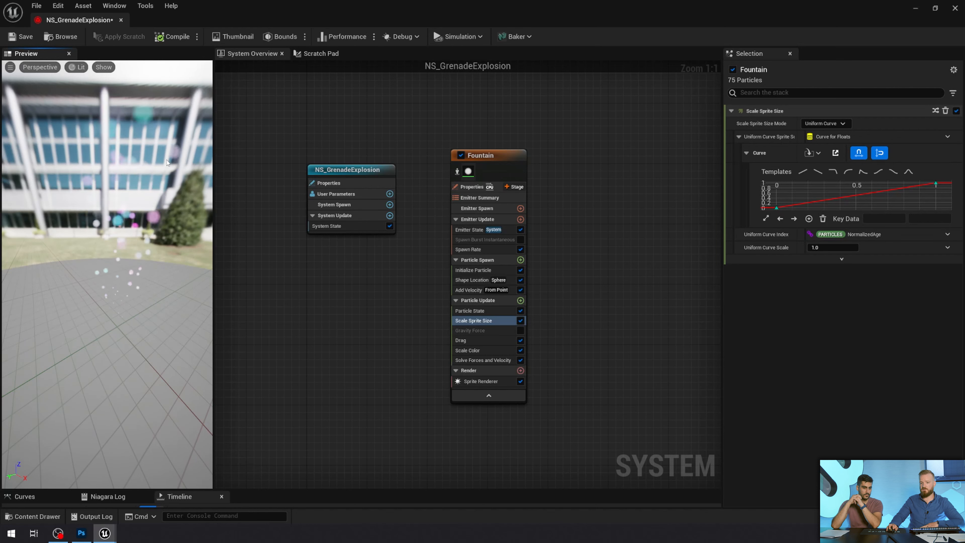
# Set the sprite size curve's value to 5 at time 0 and to 0 at time 1
pyautogui.click(777, 209)
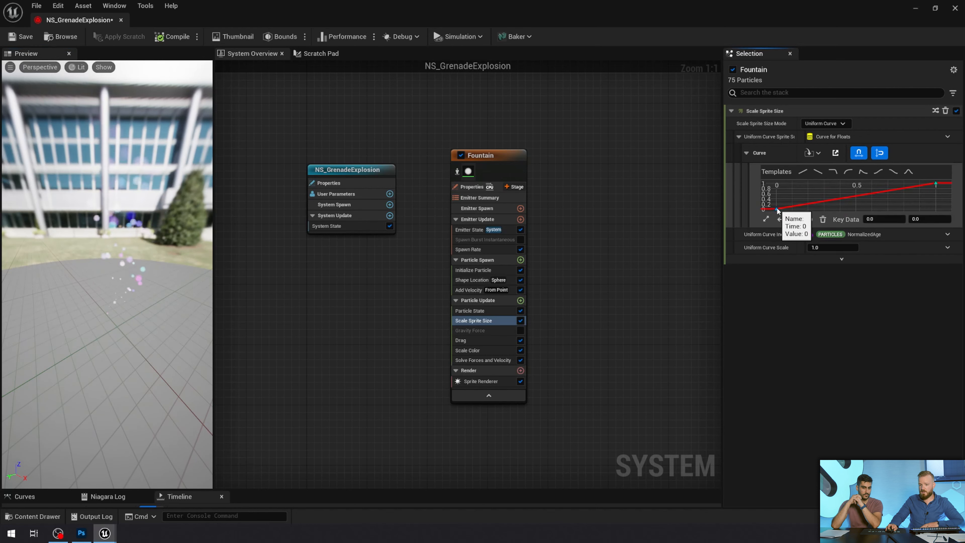
pyautogui.write('5')
pyautogui.press('Return')
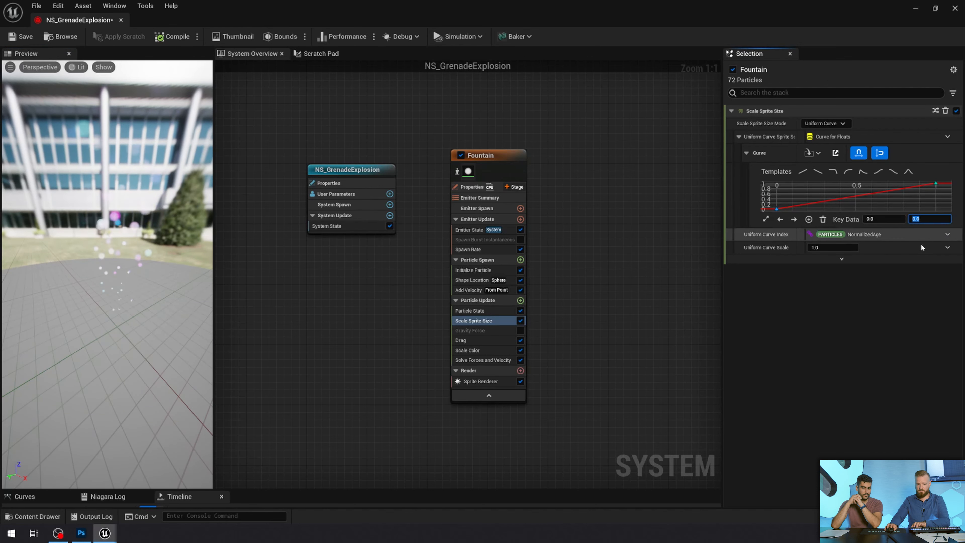
pyautogui.moveTo(103, 349); pyautogui.dragTo(106, 374, button='right')
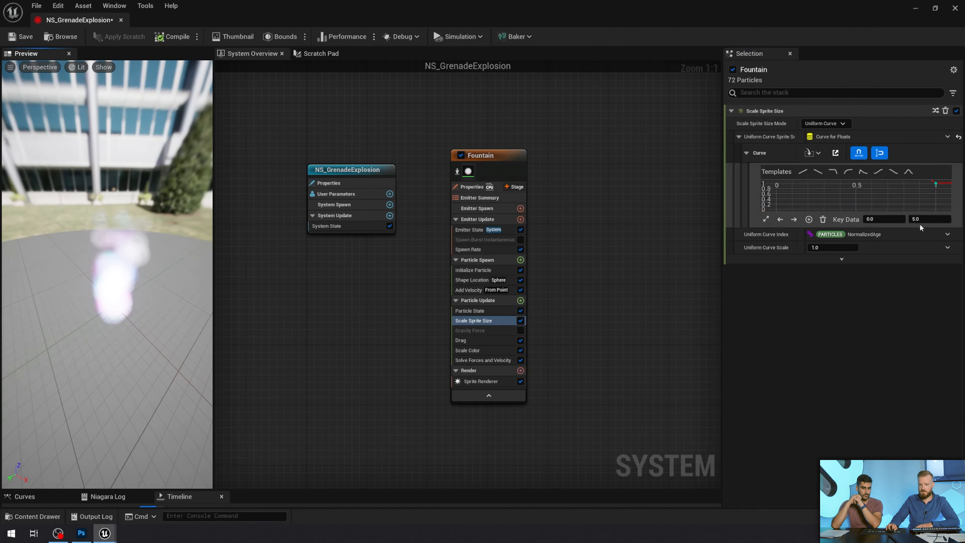
pyautogui.click(928, 220)
pyautogui.press('Return')
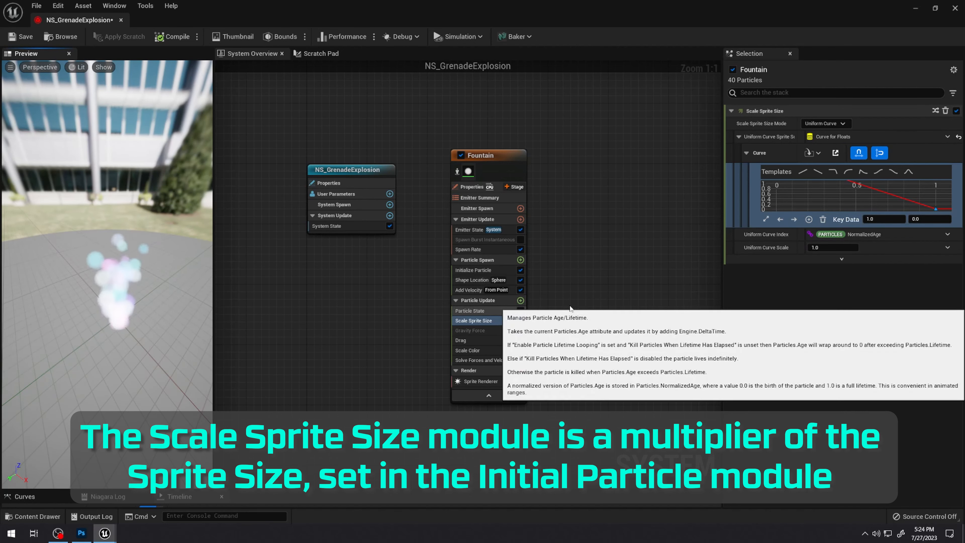
# Set the Sprite Size Mode in the Initialize Particle module back to Random Uniform
pyautogui.click(836, 248)
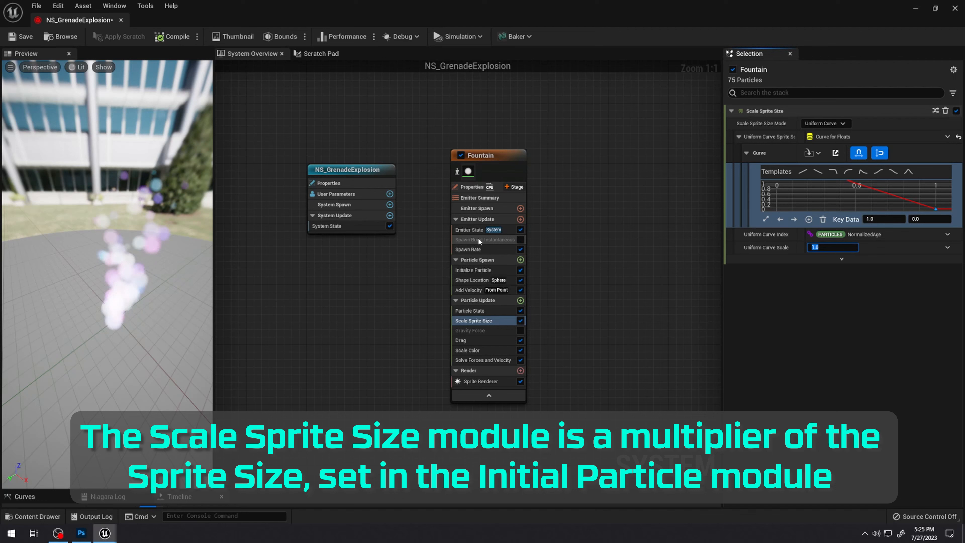
pyautogui.click(488, 270)
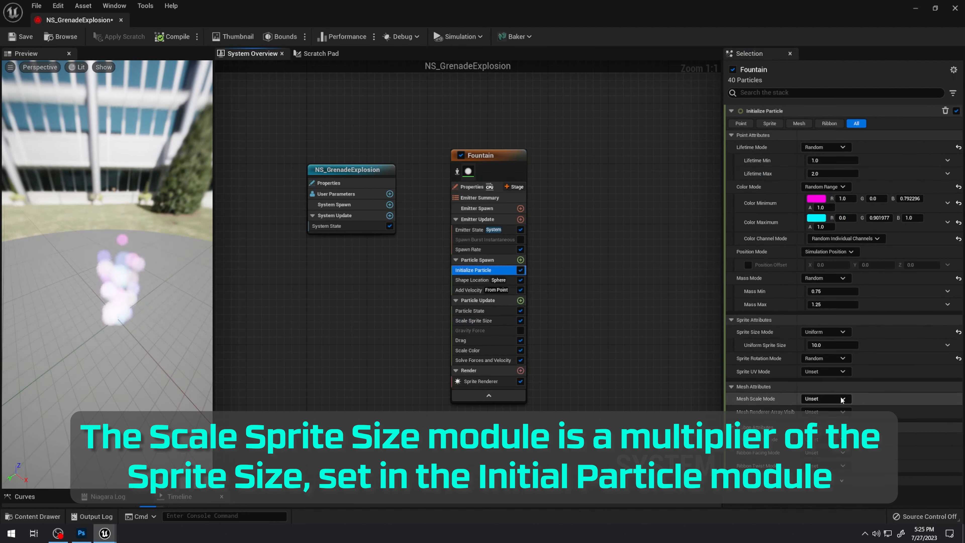
pyautogui.click(834, 332)
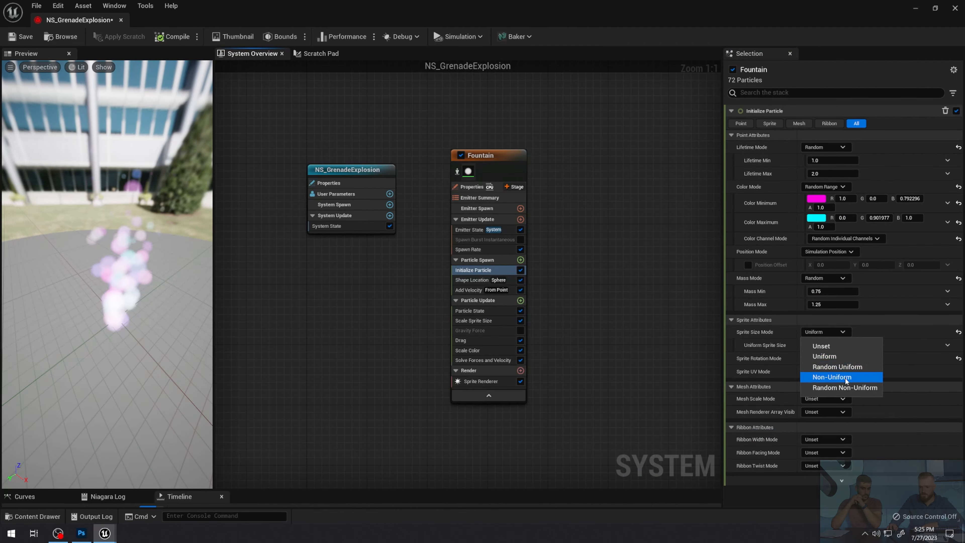
pyautogui.click(844, 369)
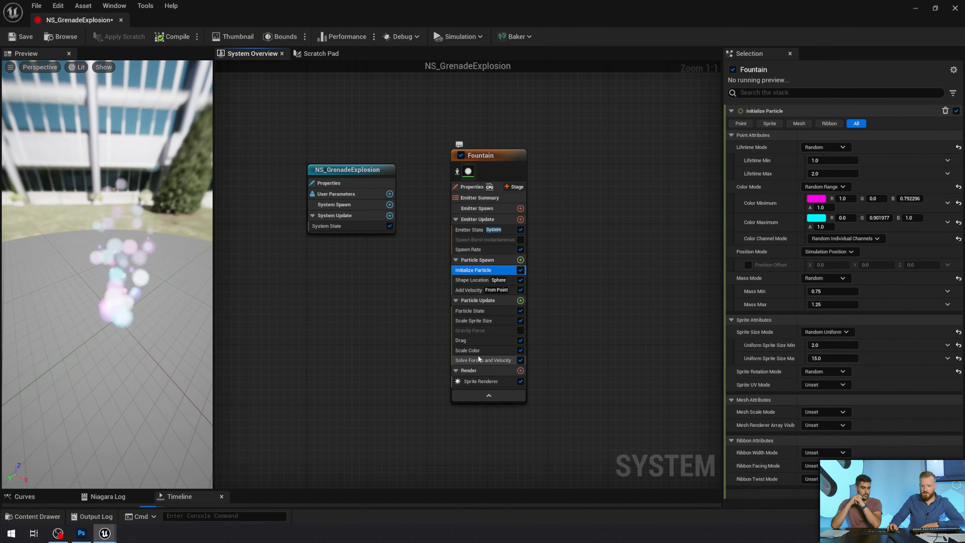
# Set the Uniform Curve Scale of the Scale Sprite Size module to 2
pyautogui.click(486, 321)
pyautogui.click(833, 247)
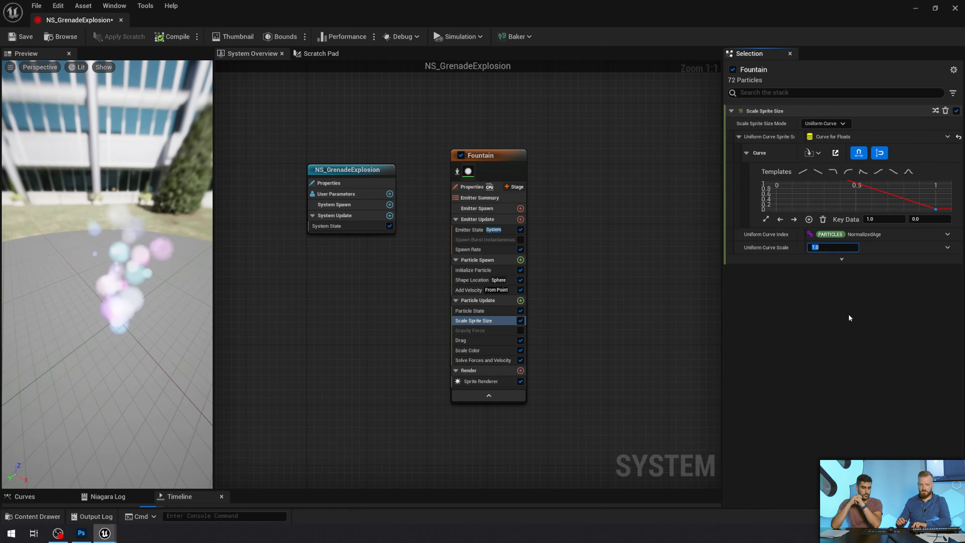
pyautogui.write('2')
pyautogui.press('Return')
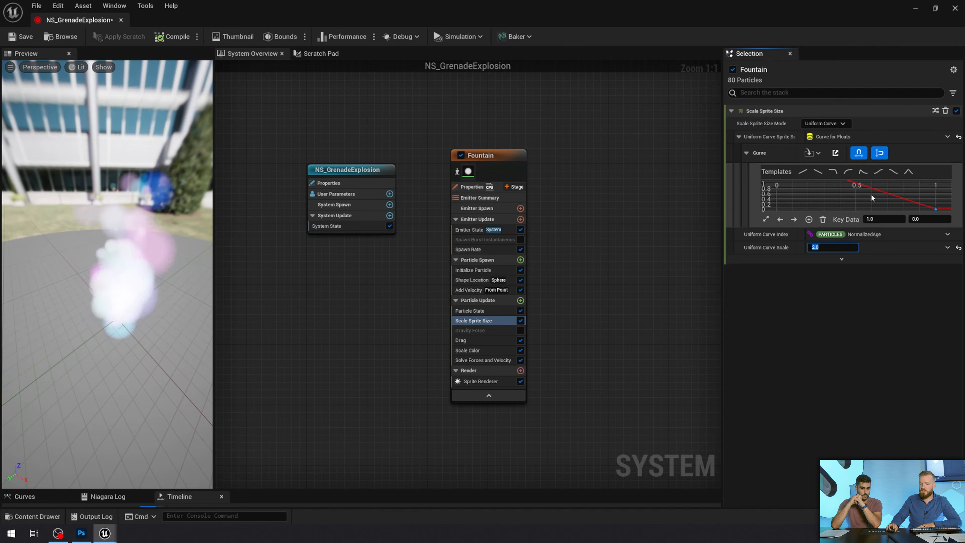
# Apply the curve template that rises quickly and eases out to the Scale Sprite Size curve
pyautogui.scroll(-6, 852, 200)
pyautogui.scroll(5, 844, 202)
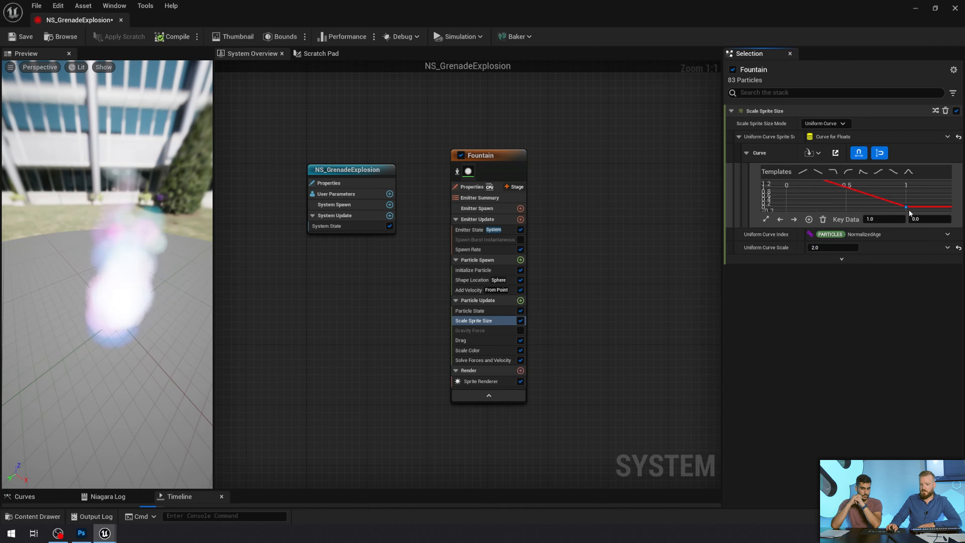
pyautogui.click(909, 206)
pyautogui.moveTo(886, 200); pyautogui.dragTo(898, 207, button='right')
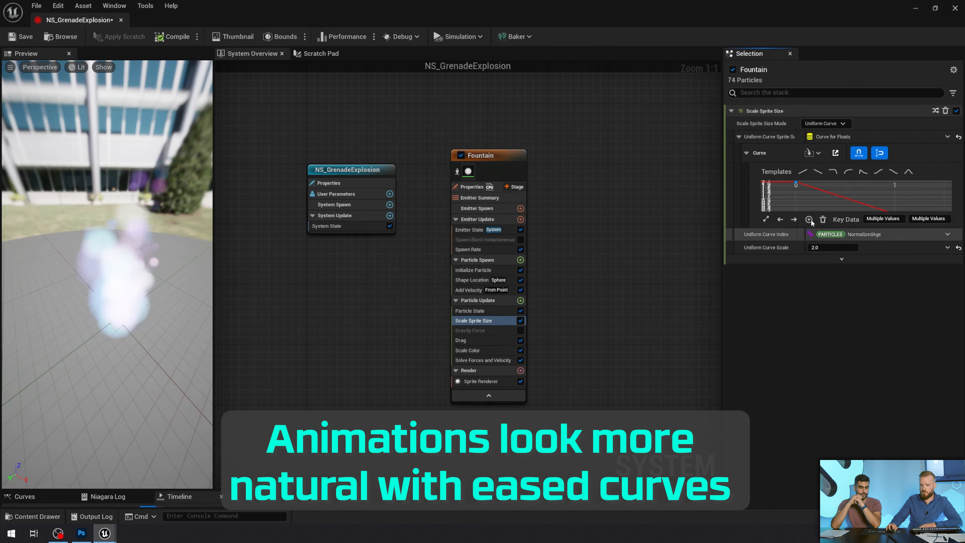
pyautogui.click(848, 173)
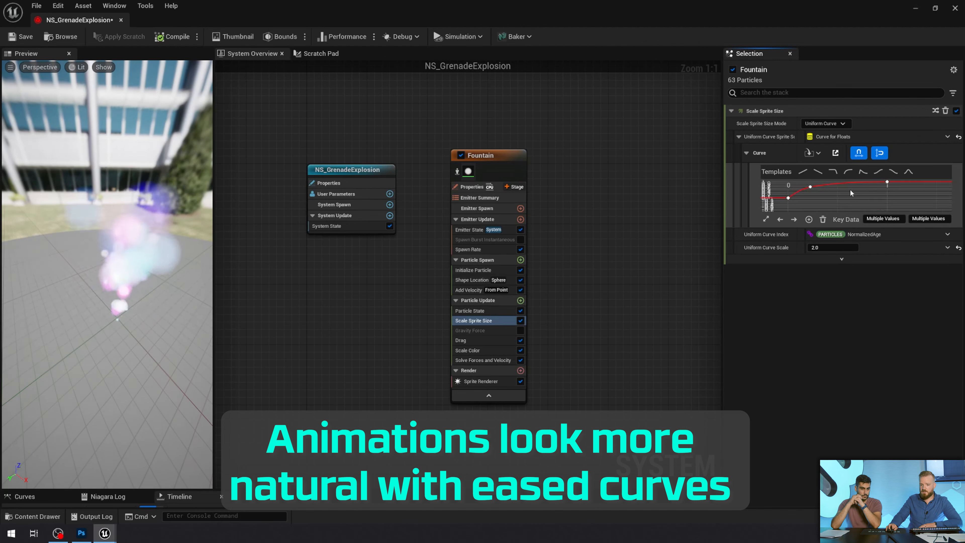
pyautogui.scroll(-1, 847, 191)
pyautogui.moveTo(848, 191); pyautogui.dragTo(849, 197, button='right')
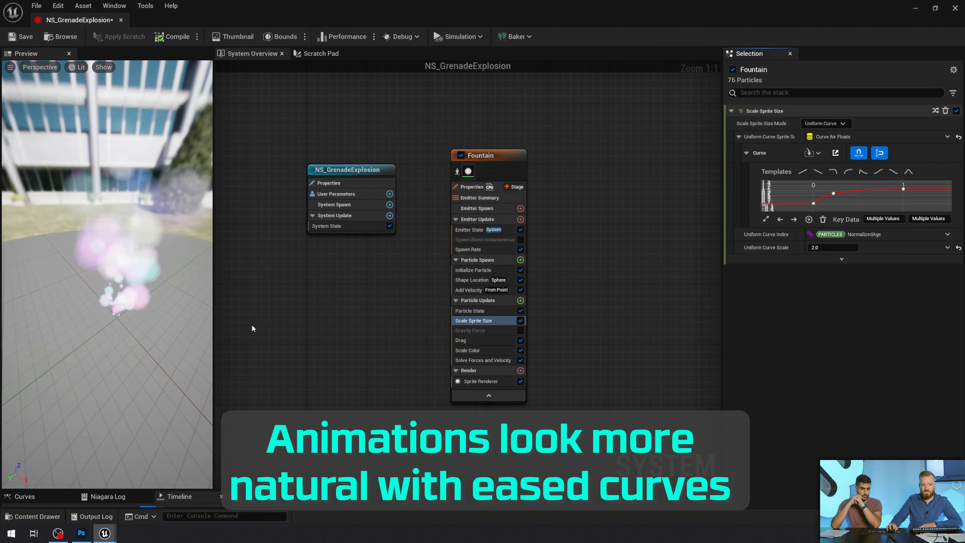
# Bend the sprite size curve into a wave between times 0 and 1 by adjusting its key tangents
pyautogui.moveTo(814, 205)
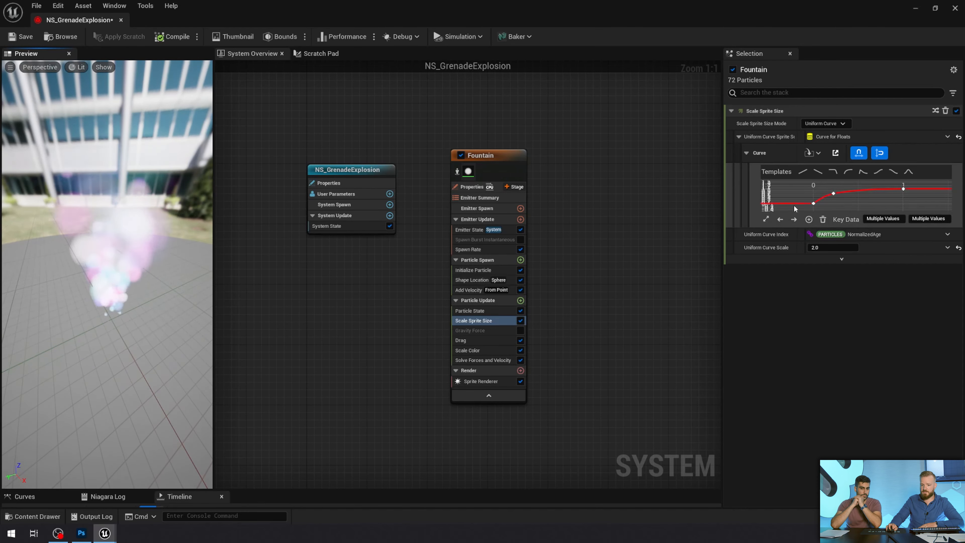
pyautogui.click(814, 203)
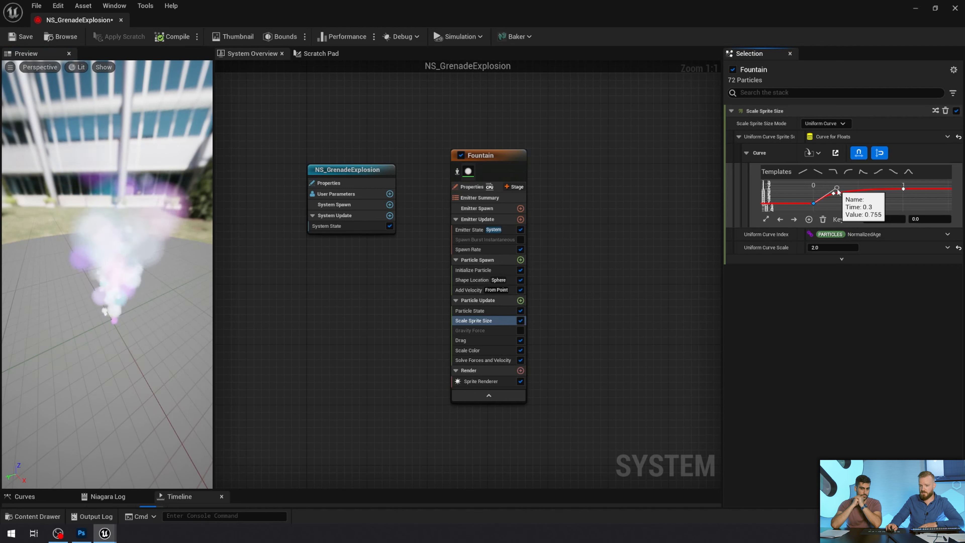
pyautogui.moveTo(838, 190); pyautogui.dragTo(846, 199)
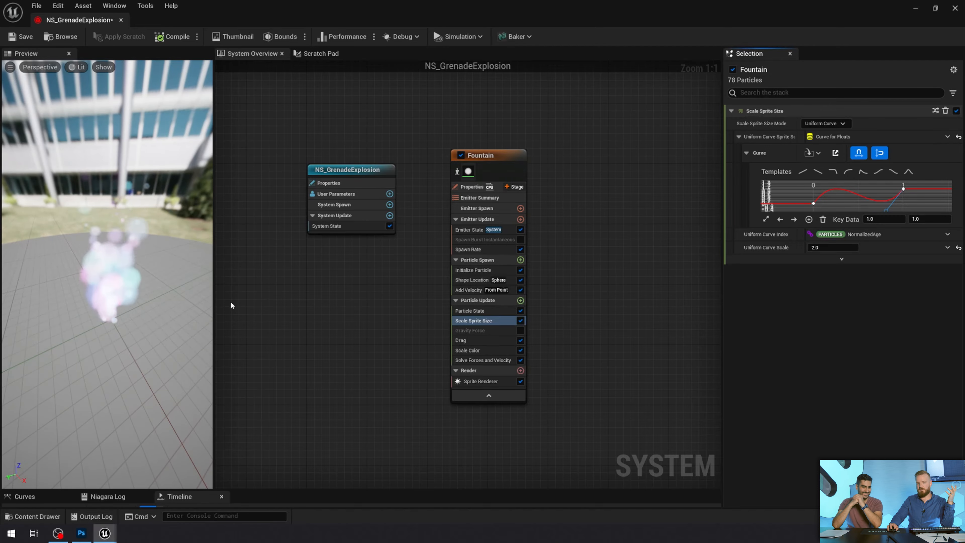
# Move the Niagara editor window aside and examine the placed grenade effect from several viewpoints in the FirstPersonMap level
pyautogui.moveTo(281, 11); pyautogui.dragTo(695, 85)
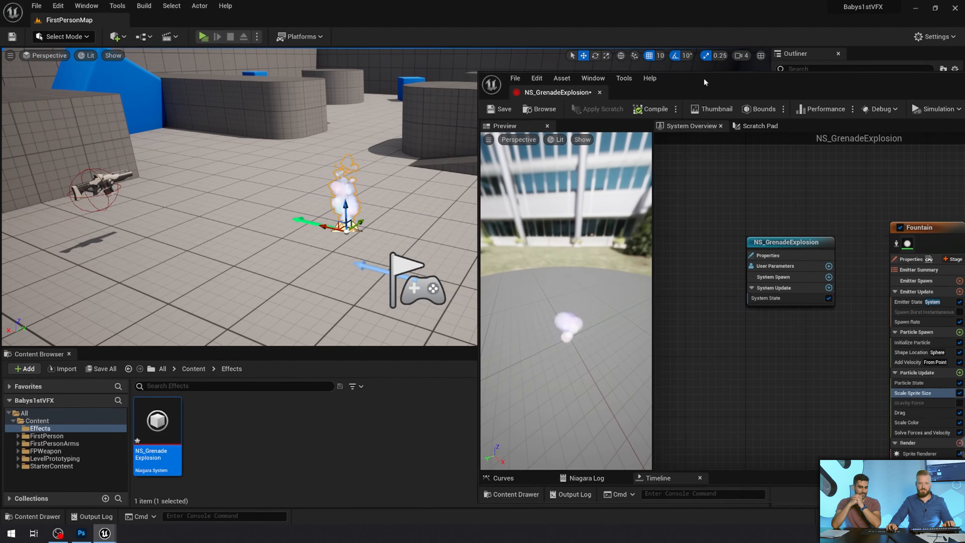
pyautogui.moveTo(380, 238)
pyautogui.mouseDown(button='right')
pyautogui.moveTo(419, 239)
pyautogui.moveTo(365, 237)
pyautogui.mouseUp(button='right')
pyautogui.press('d')
pyautogui.press('w')
pyautogui.press('w')
pyautogui.moveTo(453, 285); pyautogui.dragTo(449, 280, button='right')
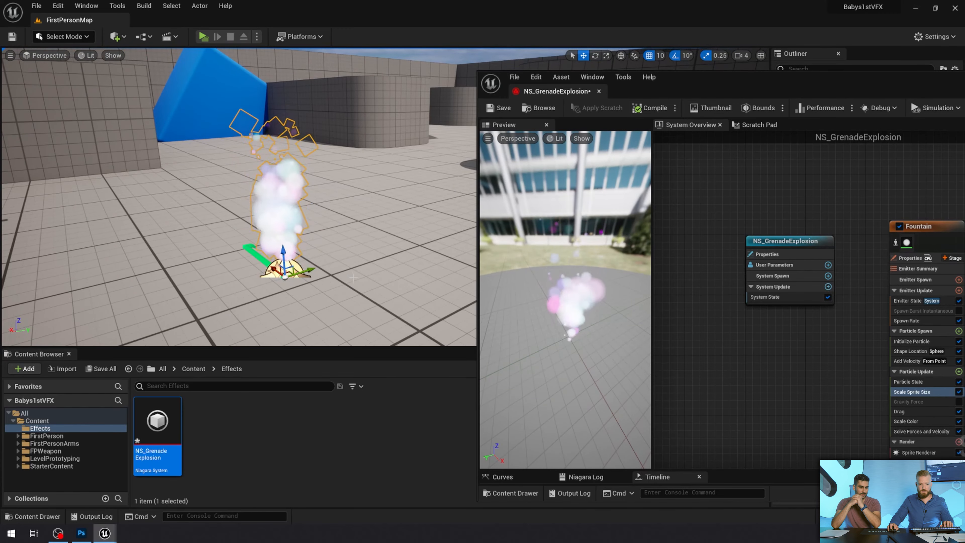
pyautogui.press('s')
pyautogui.moveTo(349, 280); pyautogui.dragTo(407, 278, button='right')
pyautogui.press('a')
pyautogui.press('d')
pyautogui.press('s')
# Play the level and walk around the particle effect to view it in the game
pyautogui.click(207, 37)
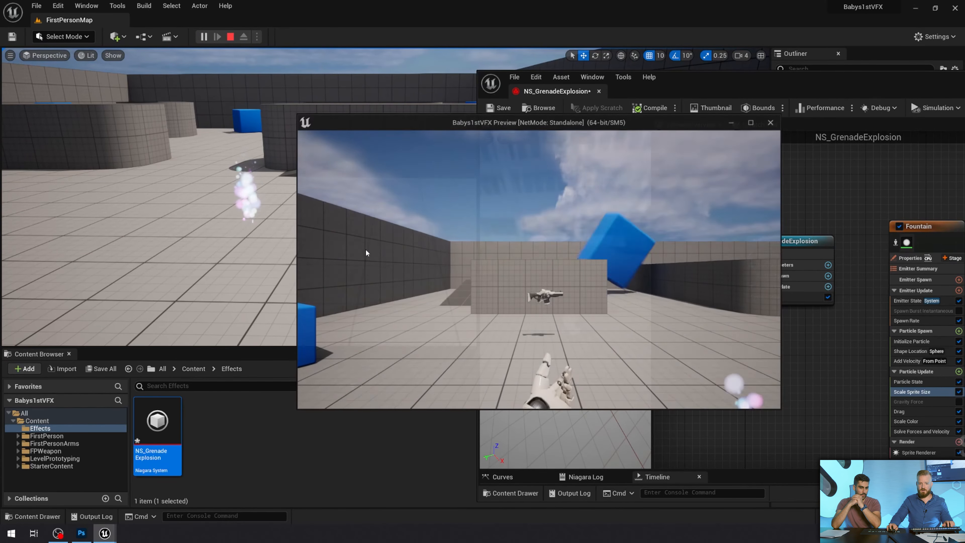
pyautogui.press('w')
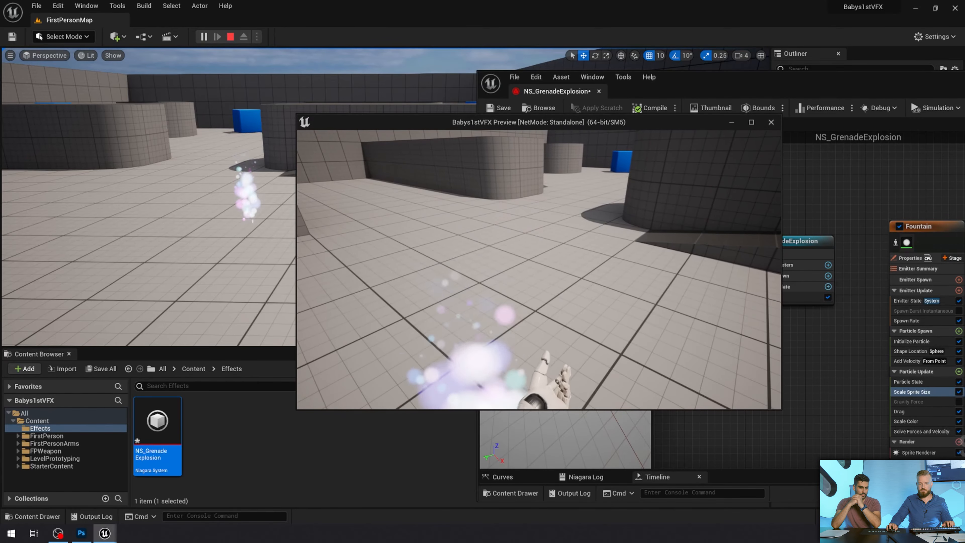
pyautogui.press('s')
pyautogui.press('a')
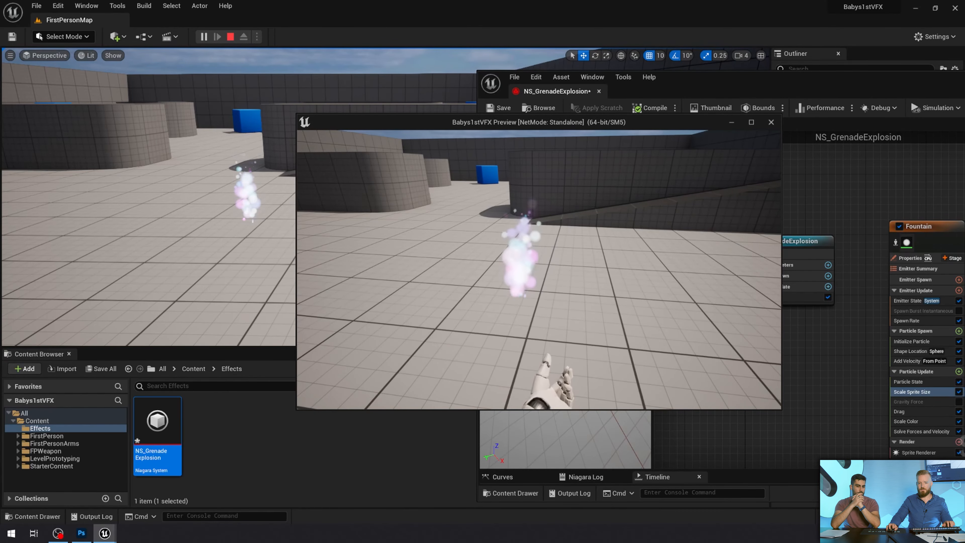
pyautogui.press('d')
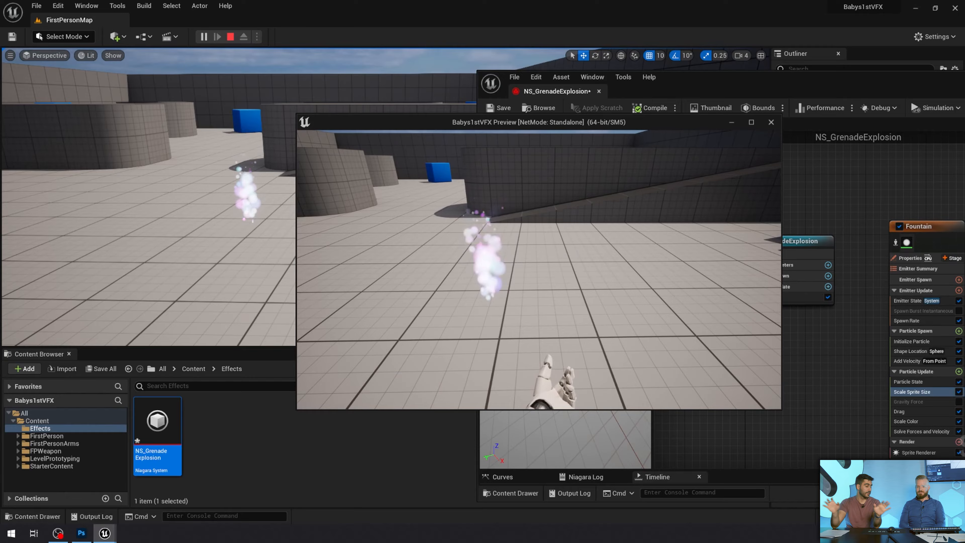